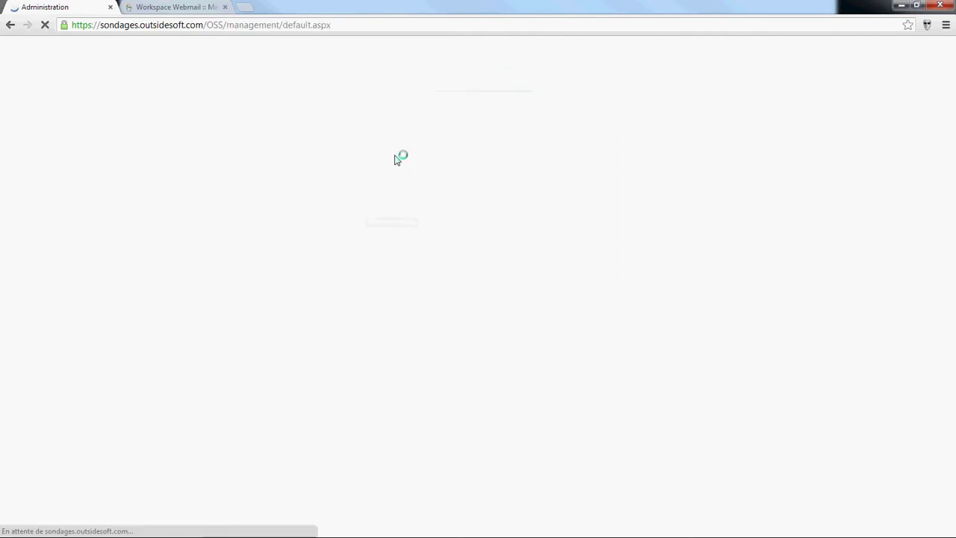
Step: Open 'Liste des projets' under Gestion des projets to show the project list
{"action": "left_click", "coordinate": [25, 214]}
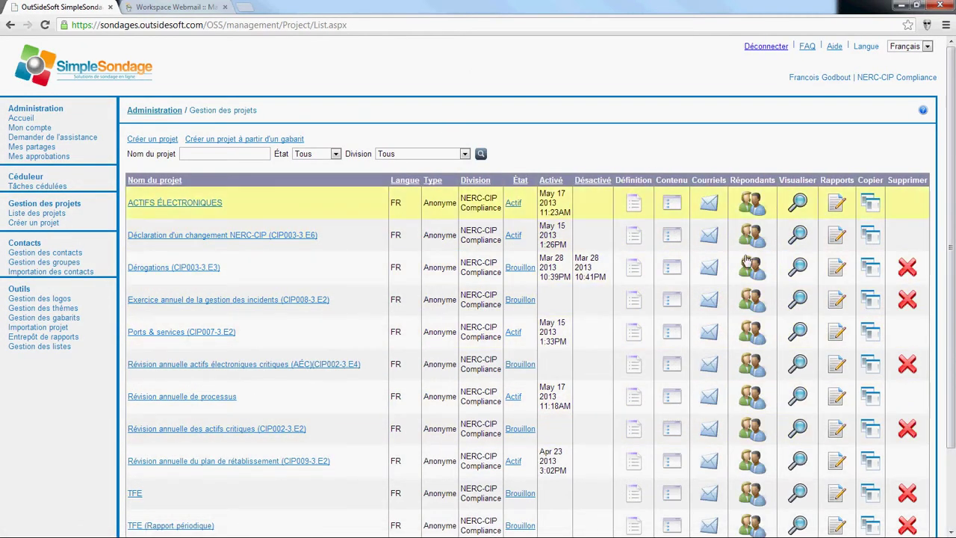
Step: Preview the Révision annuelle de processus survey's web version and go past its introduction page
{"action": "left_click", "coordinate": [149, 397]}
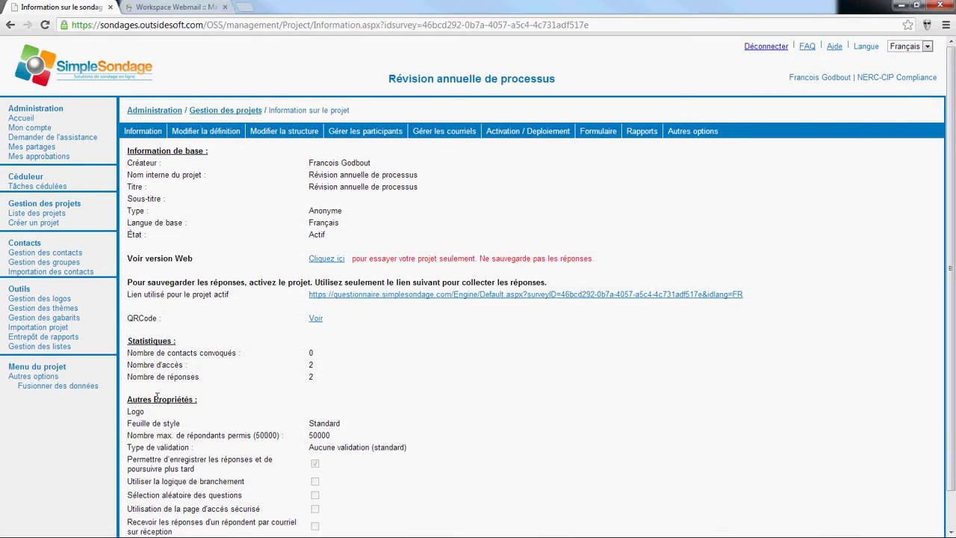
{"action": "left_click_drag", "start_coordinate": [575, 81], "coordinate": [387, 79]}
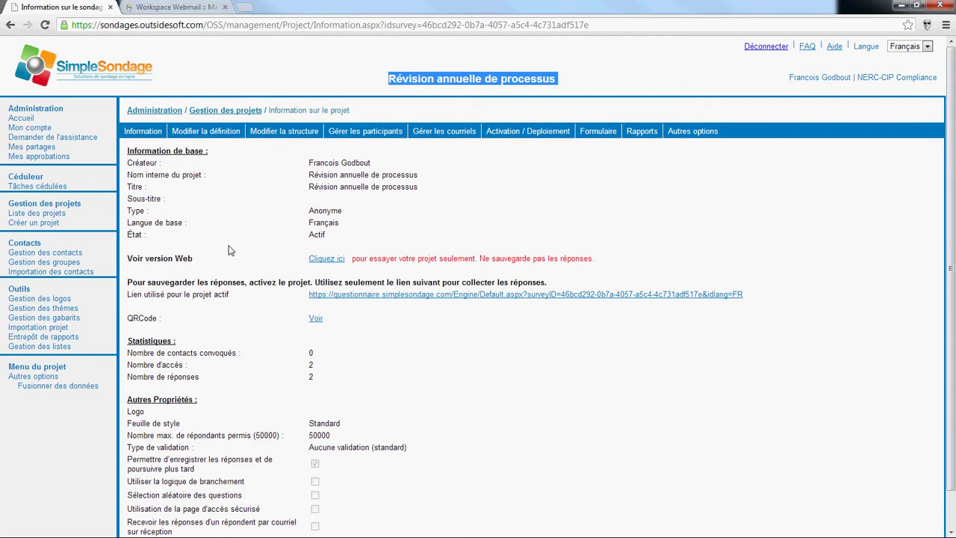
{"action": "mouse_move", "coordinate": [269, 134]}
{"action": "left_click", "coordinate": [269, 161]}
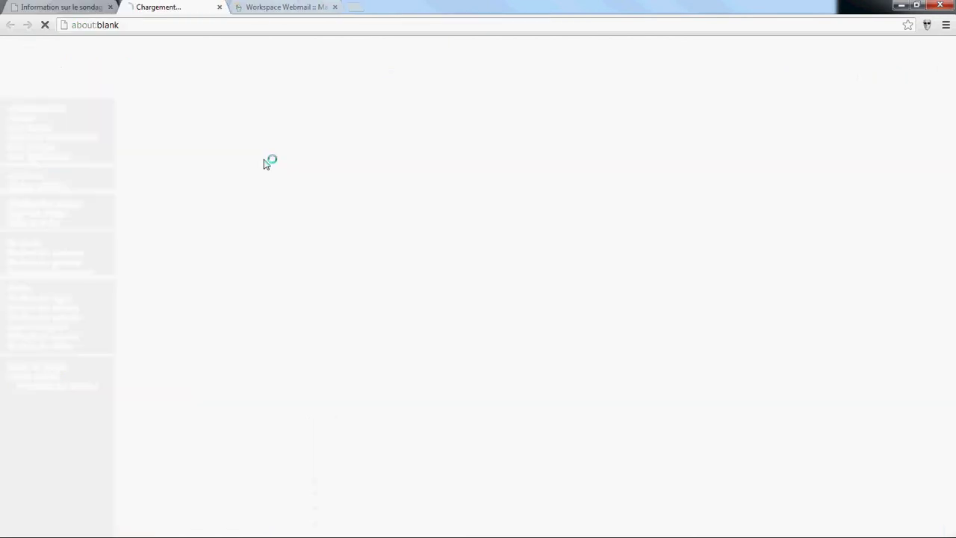
{"action": "left_click", "coordinate": [540, 288]}
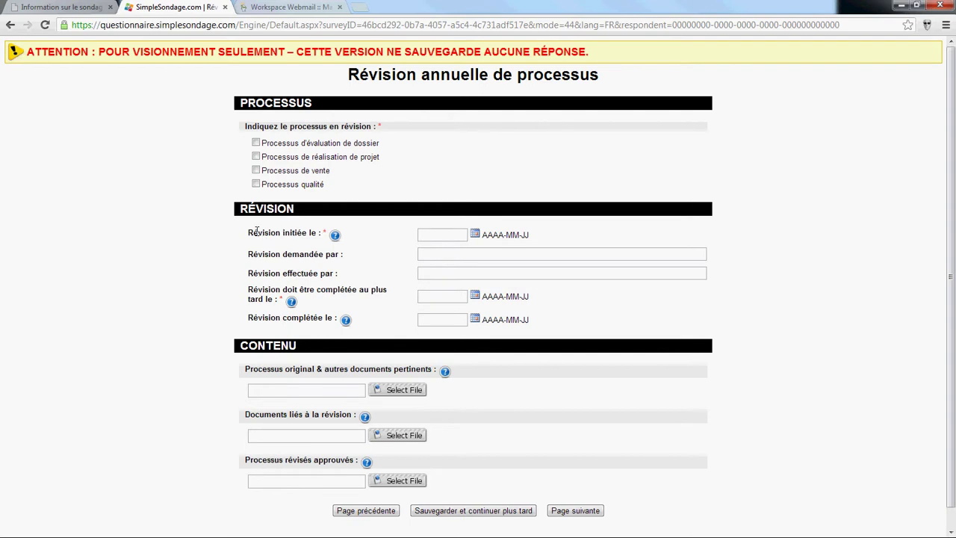
Step: Highlight the form labels from Révision initiée le to Processus révisés approuvés, then close the preview
{"action": "left_click_drag", "start_coordinate": [249, 232], "coordinate": [320, 230]}
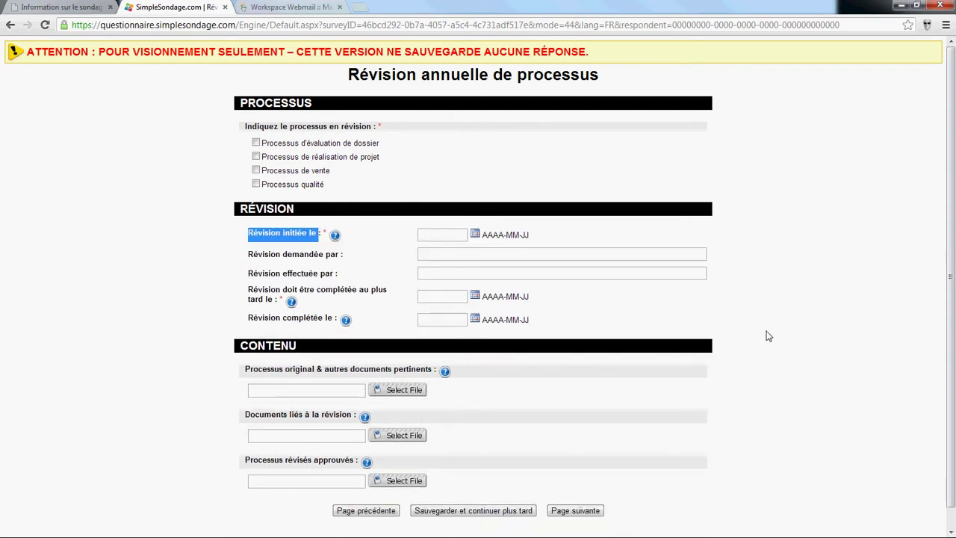
{"action": "left_click_drag", "start_coordinate": [251, 256], "coordinate": [357, 259]}
{"action": "left_click_drag", "start_coordinate": [249, 274], "coordinate": [274, 299]}
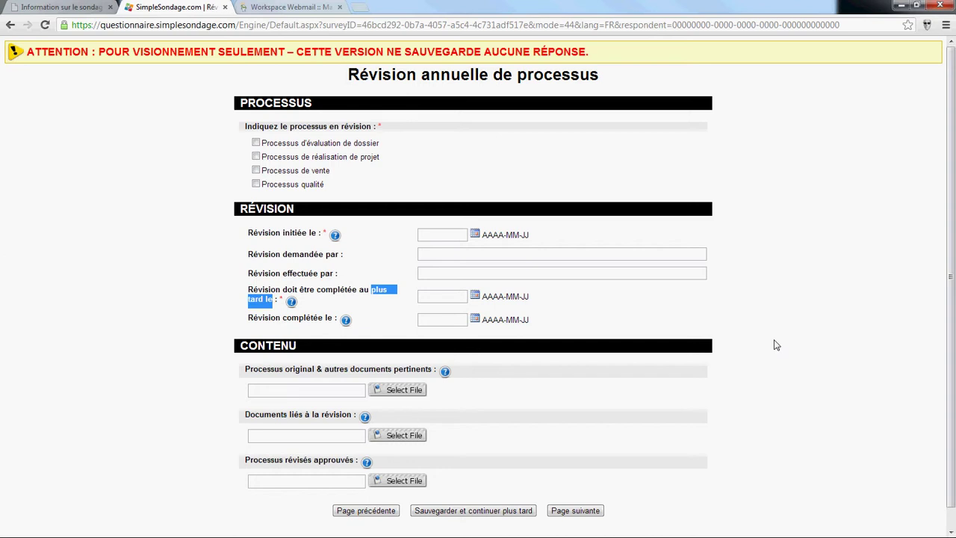
{"action": "left_click_drag", "start_coordinate": [251, 321], "coordinate": [311, 315]}
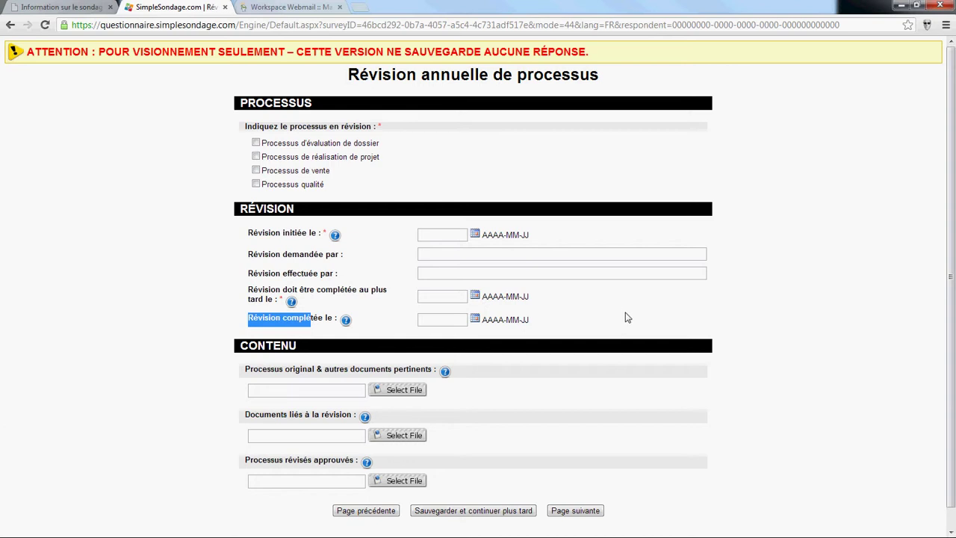
{"action": "scroll", "coordinate": [627, 318], "scroll_direction": "down", "scroll_amount": 1}
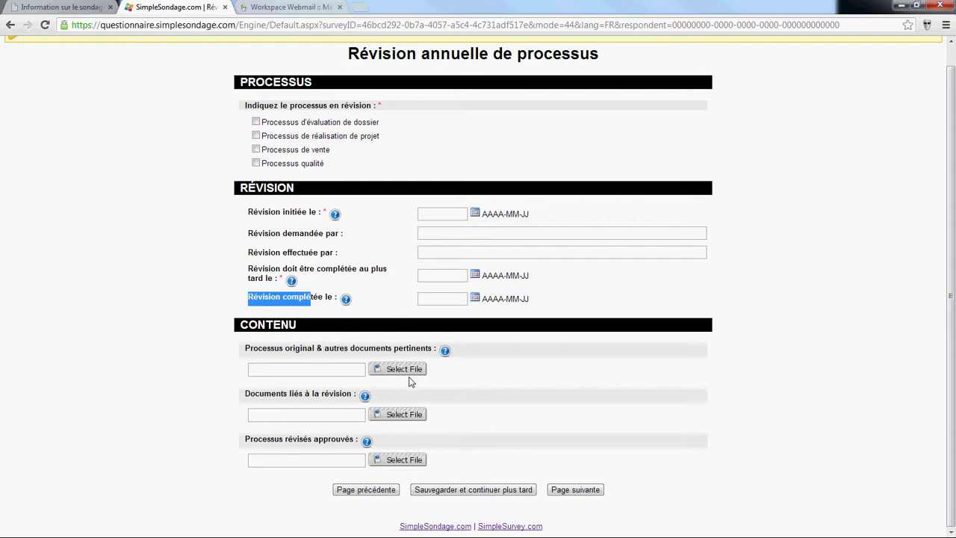
{"action": "left_click_drag", "start_coordinate": [246, 350], "coordinate": [436, 351]}
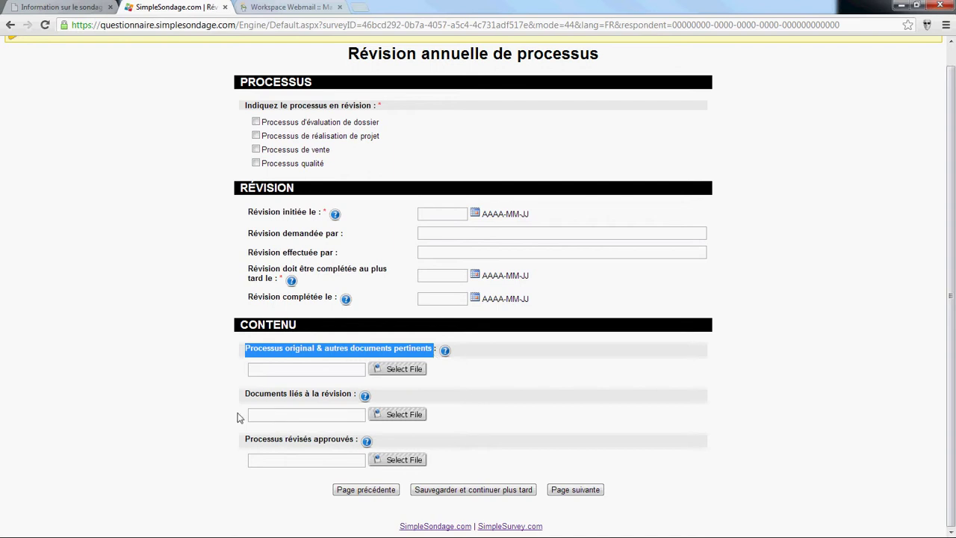
{"action": "left_click_drag", "start_coordinate": [246, 394], "coordinate": [356, 393]}
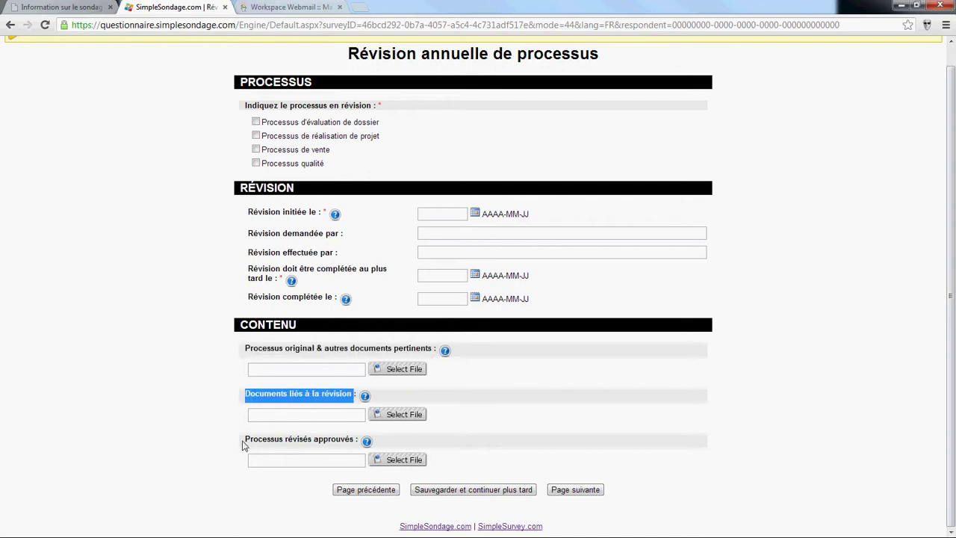
{"action": "left_click_drag", "start_coordinate": [243, 440], "coordinate": [357, 440]}
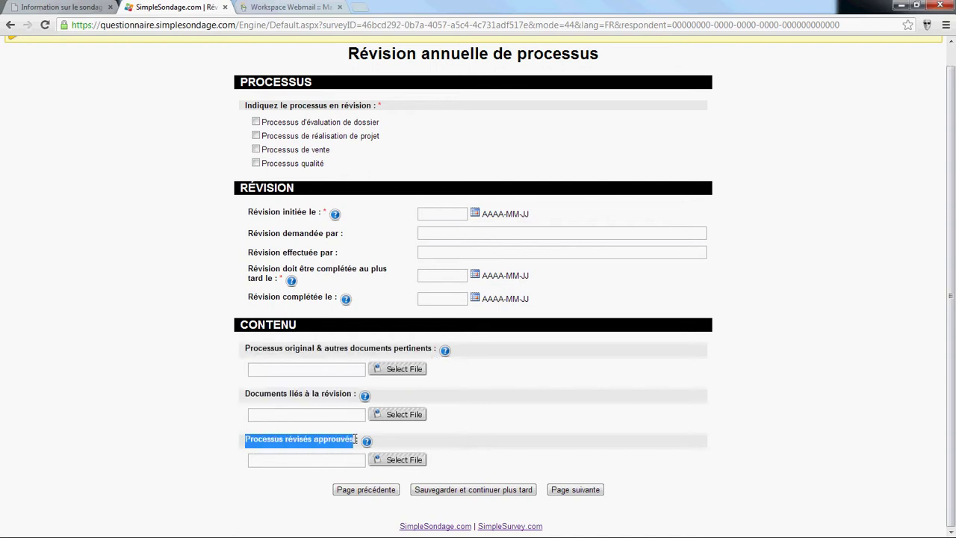
{"action": "left_click", "coordinate": [224, 7]}
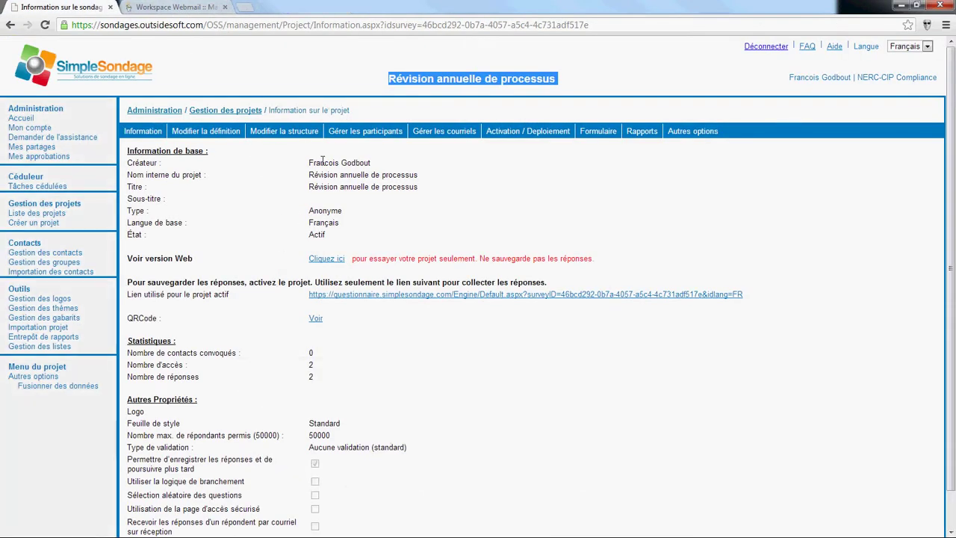
Step: Review the approval levels and lock/edit options, cancel without changes, then sign out
{"action": "left_click", "coordinate": [691, 131]}
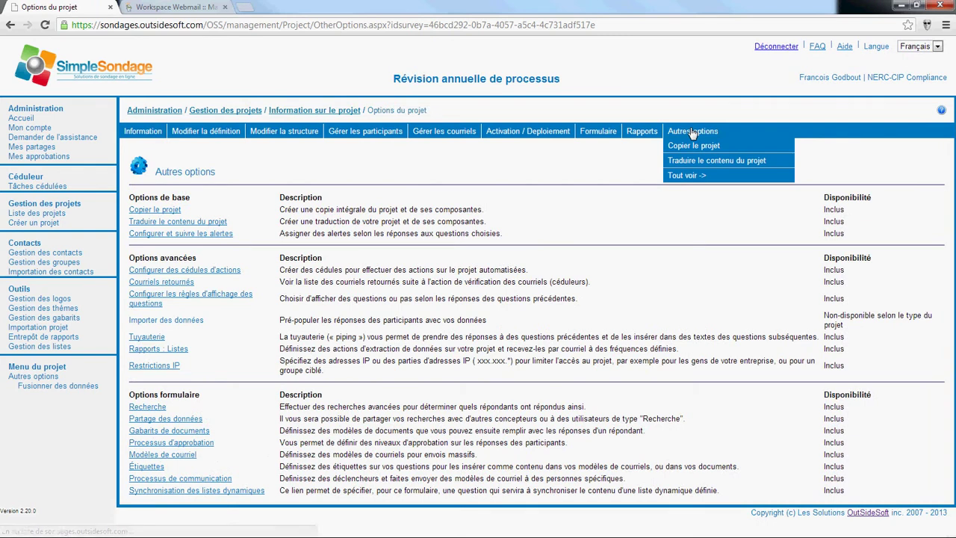
{"action": "left_click", "coordinate": [206, 443]}
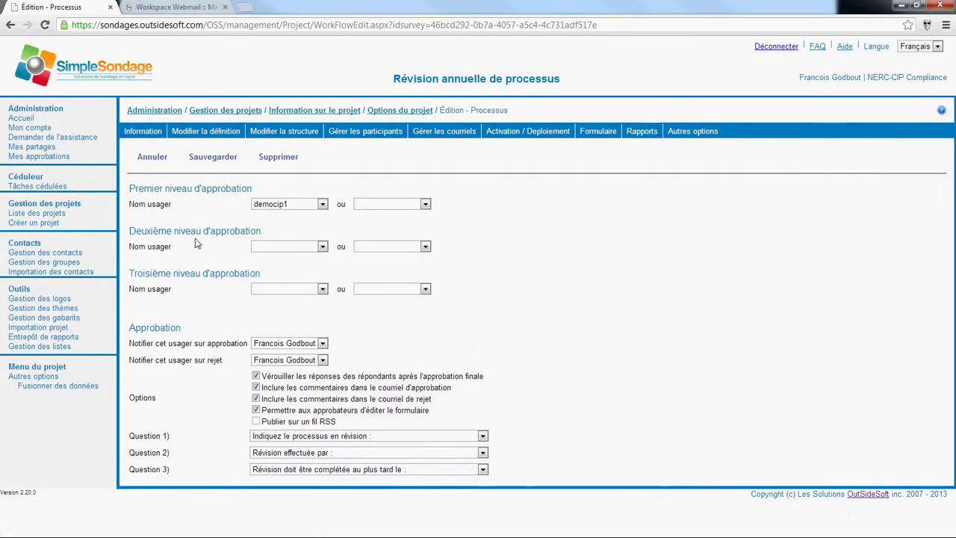
{"action": "left_click", "coordinate": [296, 210]}
{"action": "left_click", "coordinate": [296, 210]}
{"action": "left_click_drag", "start_coordinate": [263, 376], "coordinate": [487, 379]}
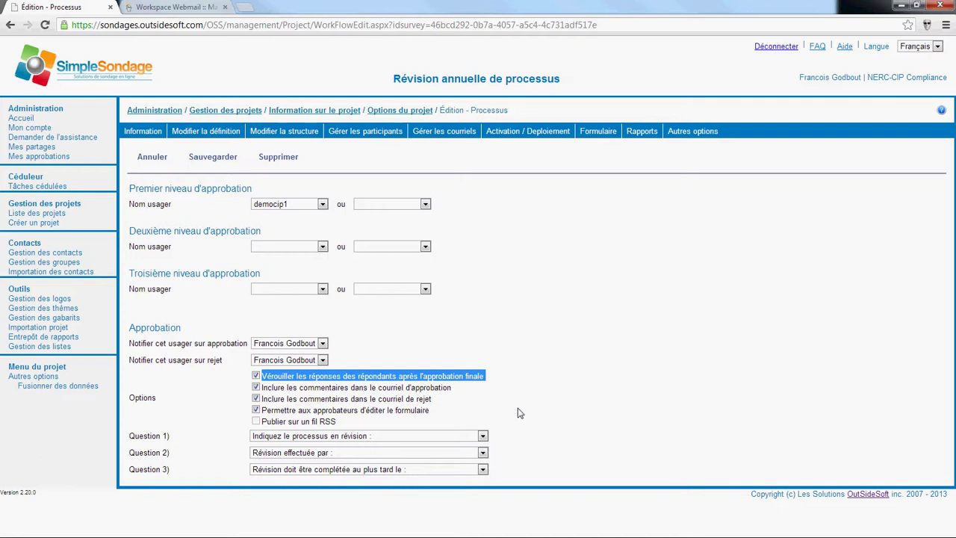
{"action": "left_click_drag", "start_coordinate": [263, 411], "coordinate": [429, 412]}
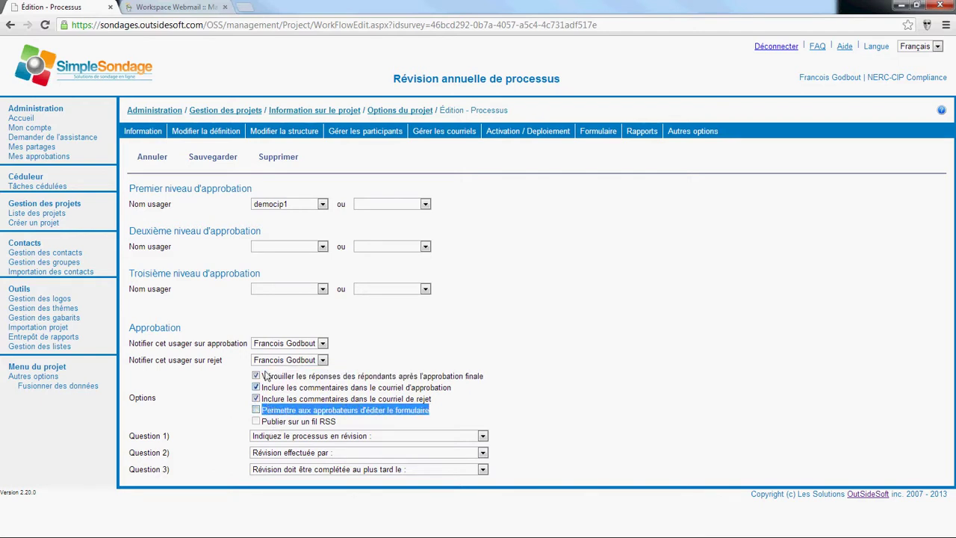
{"action": "left_click", "coordinate": [153, 158]}
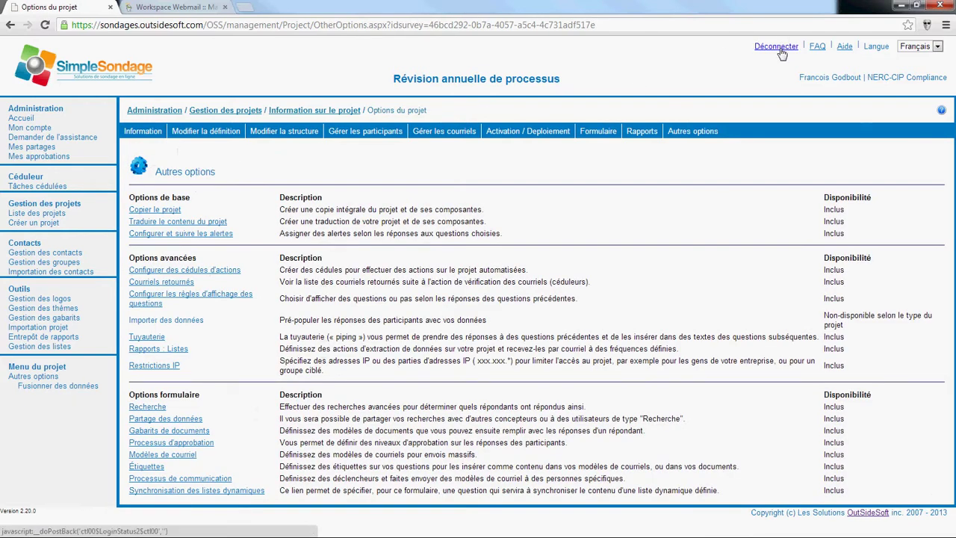
{"action": "left_click", "coordinate": [777, 46]}
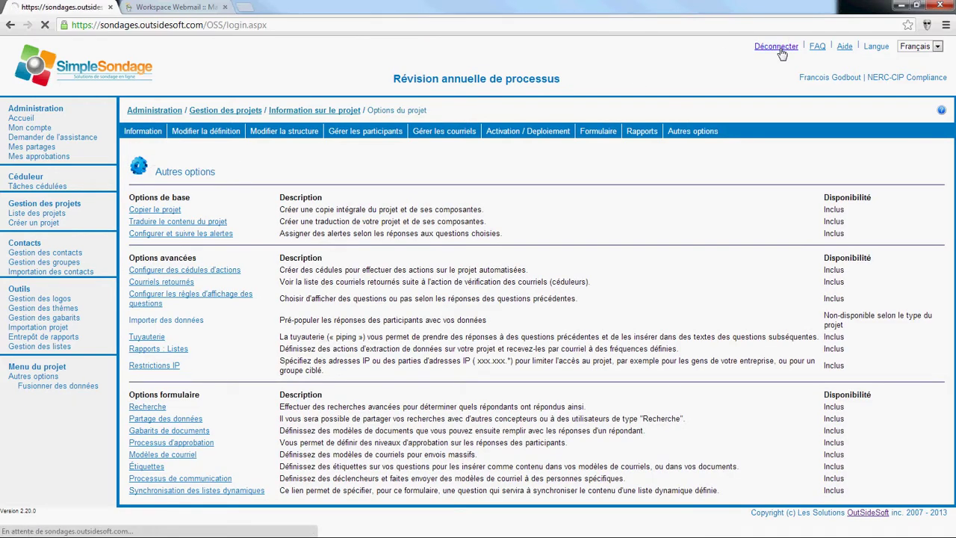
Step: Open the 'Rappel périodique trimestriel' webmail message and follow its questionnaire link
{"action": "left_click", "coordinate": [172, 9]}
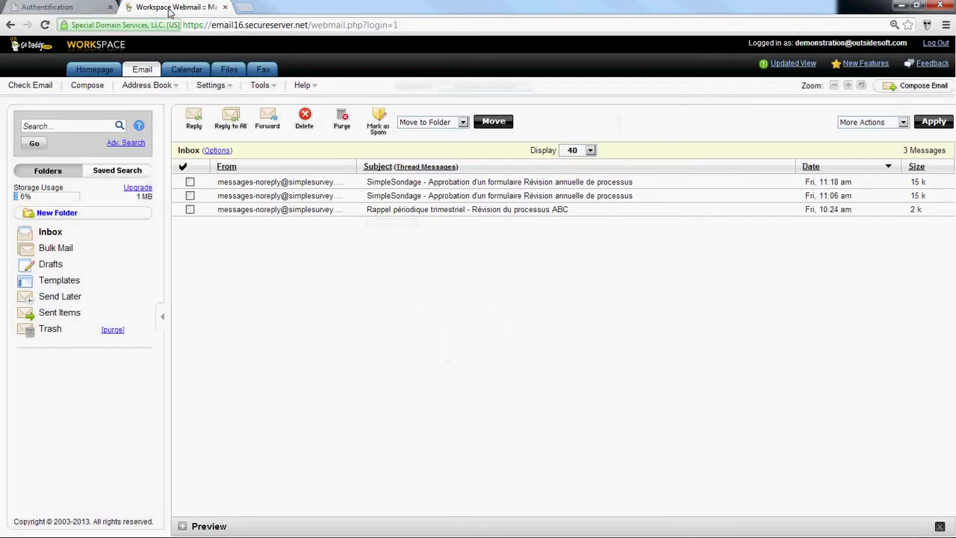
{"action": "left_click", "coordinate": [482, 212]}
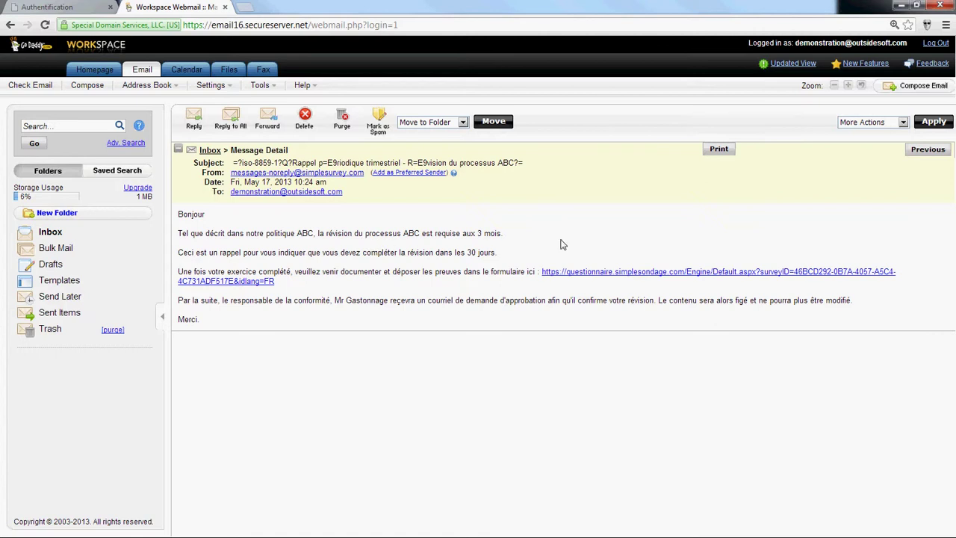
{"action": "left_click_drag", "start_coordinate": [503, 234], "coordinate": [431, 234]}
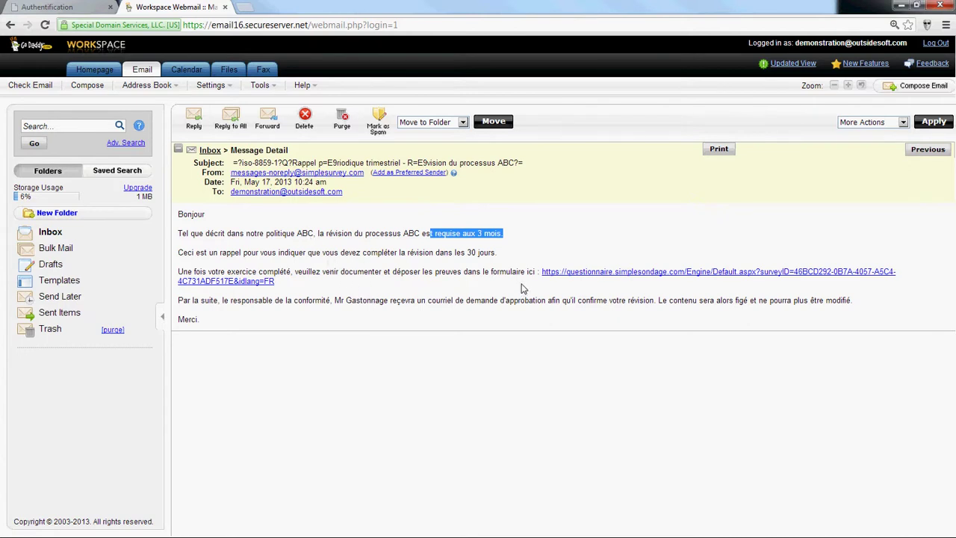
{"action": "left_click", "coordinate": [616, 278]}
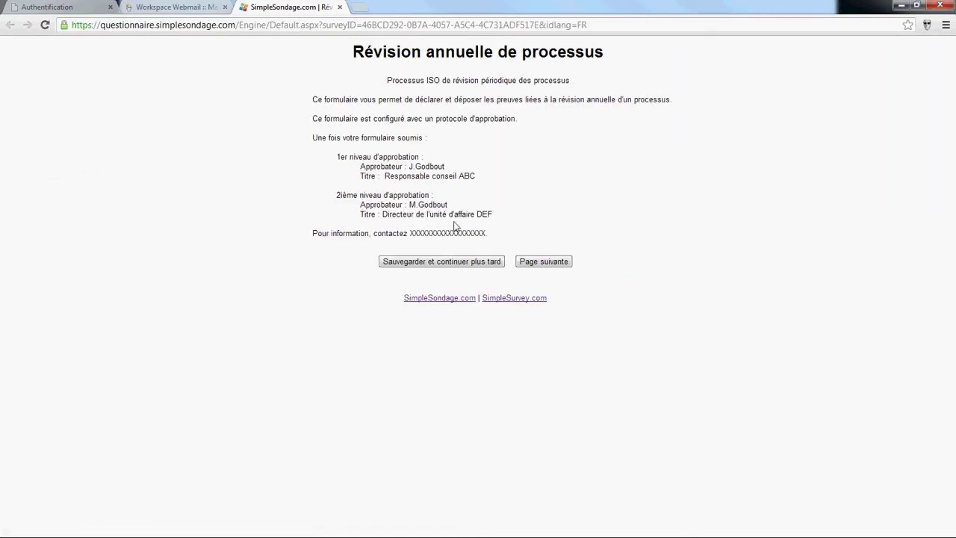
Step: Fill the form: Processus de réalisation de projet, start 2013-04-29, requester, reviewer, deadline 2013-05-31
{"action": "left_click", "coordinate": [547, 263]}
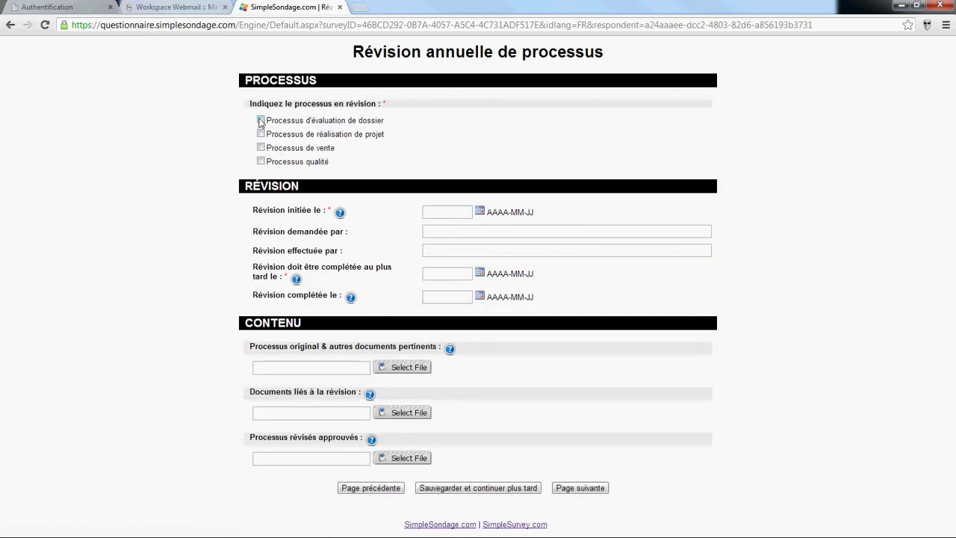
{"action": "left_click", "coordinate": [261, 134]}
{"action": "left_click", "coordinate": [480, 212]}
{"action": "left_click", "coordinate": [449, 250]}
{"action": "left_click", "coordinate": [436, 230]}
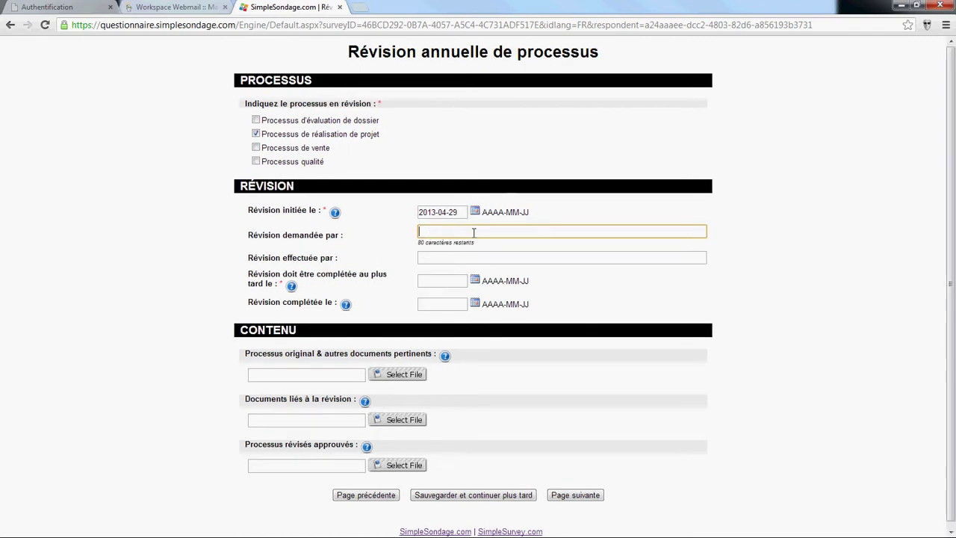
{"action": "type", "text": "marc"}
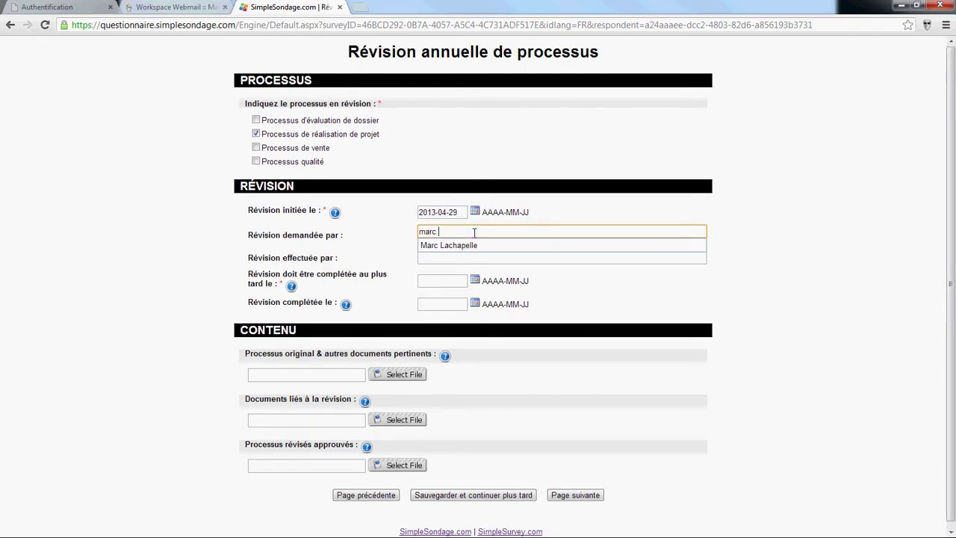
{"action": "key", "text": "Return"}
{"action": "key", "text": "Tab"}
{"action": "type", "text": "Fra"}
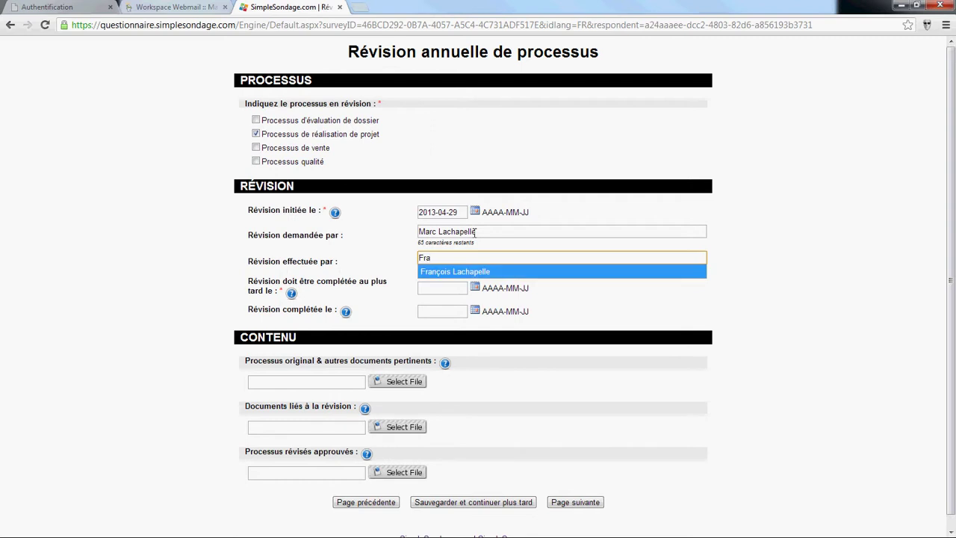
{"action": "key", "text": "Return"}
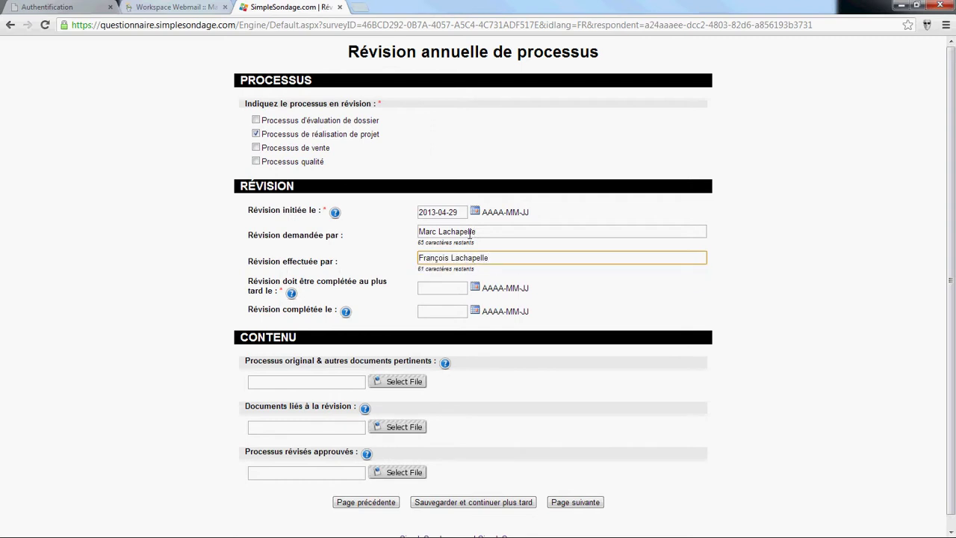
{"action": "left_click", "coordinate": [473, 289]}
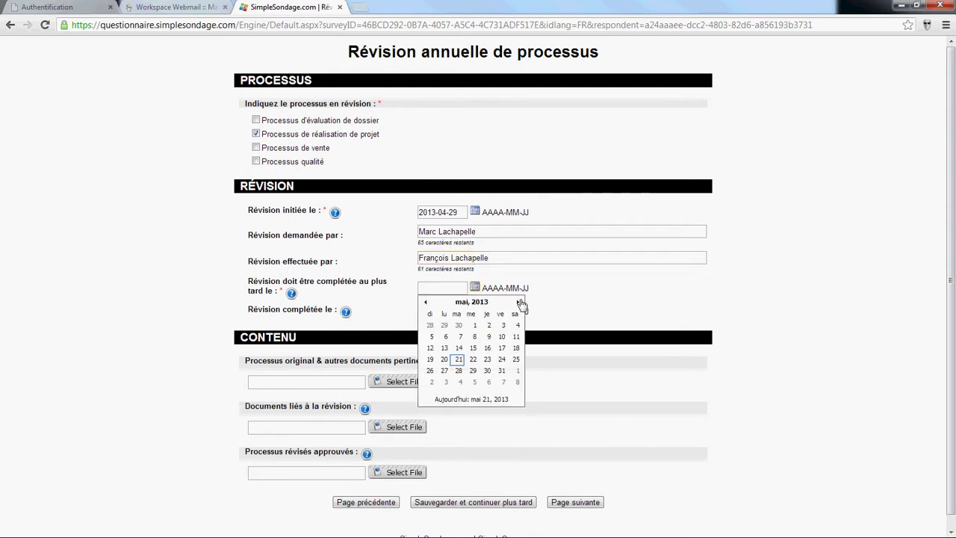
{"action": "left_click", "coordinate": [504, 374]}
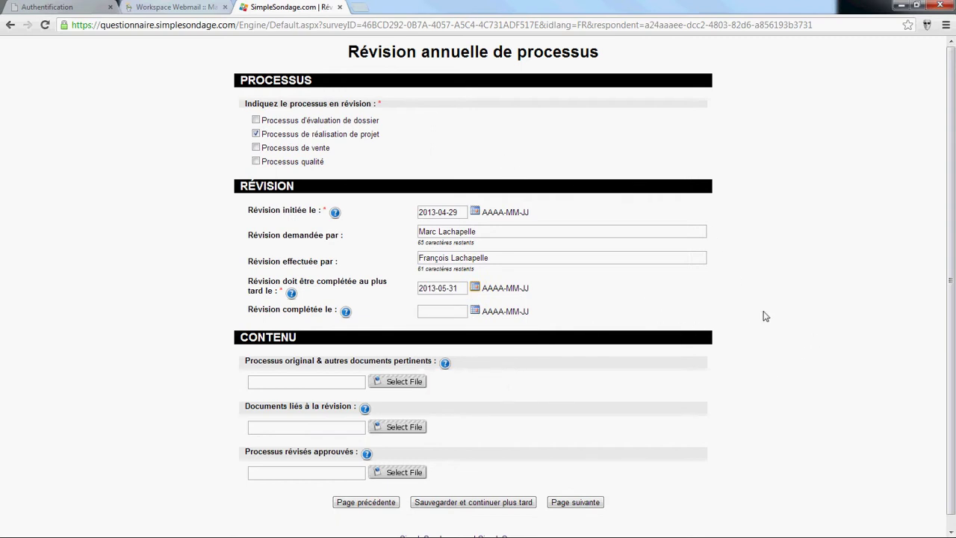
Step: Save the answers to continue later, then close the Merci confirmation page
{"action": "scroll", "coordinate": [766, 317], "scroll_direction": "down", "scroll_amount": 1}
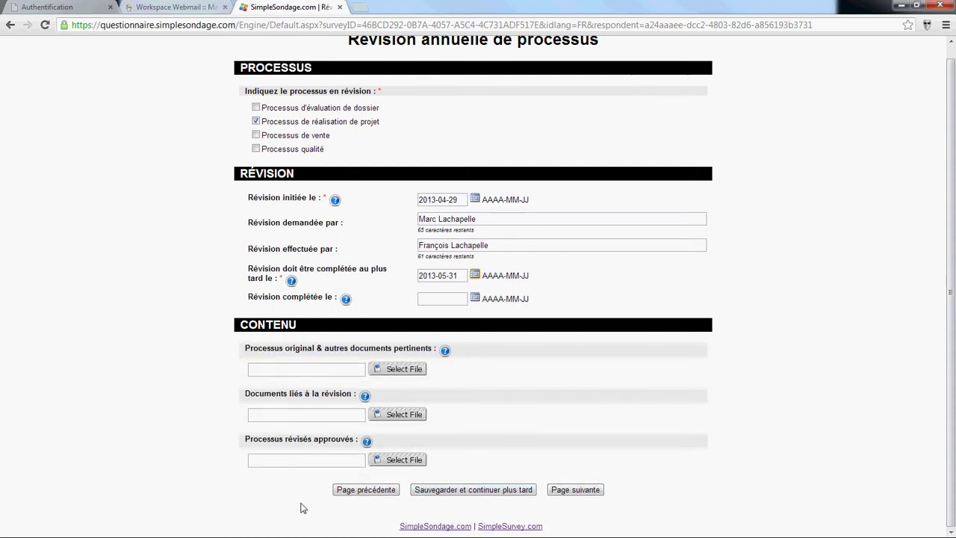
{"action": "left_click", "coordinate": [484, 496]}
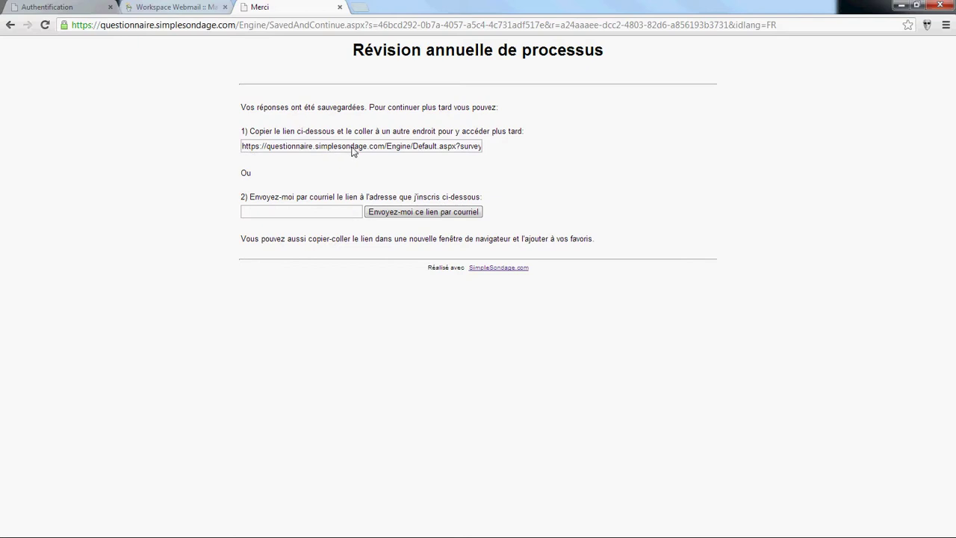
{"action": "left_click", "coordinate": [281, 212]}
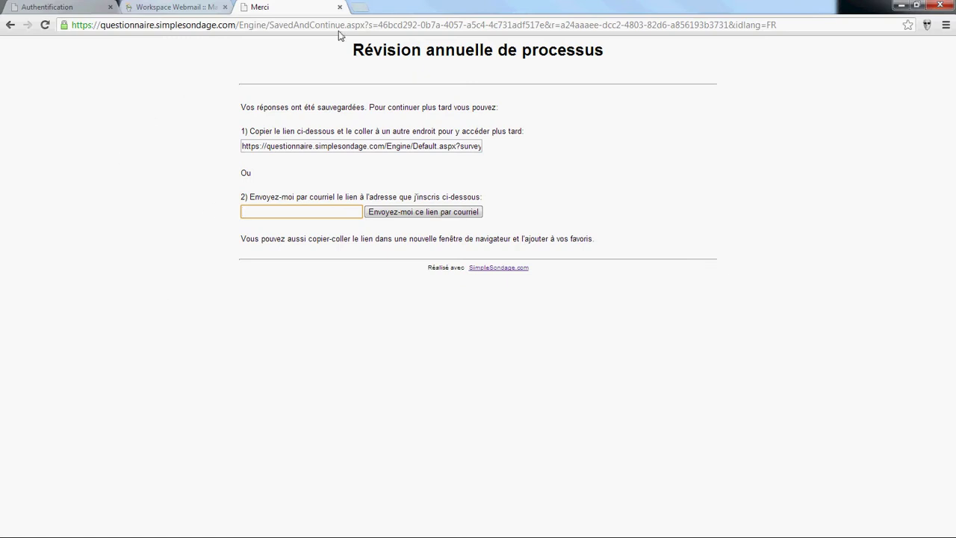
{"action": "left_click", "coordinate": [340, 8]}
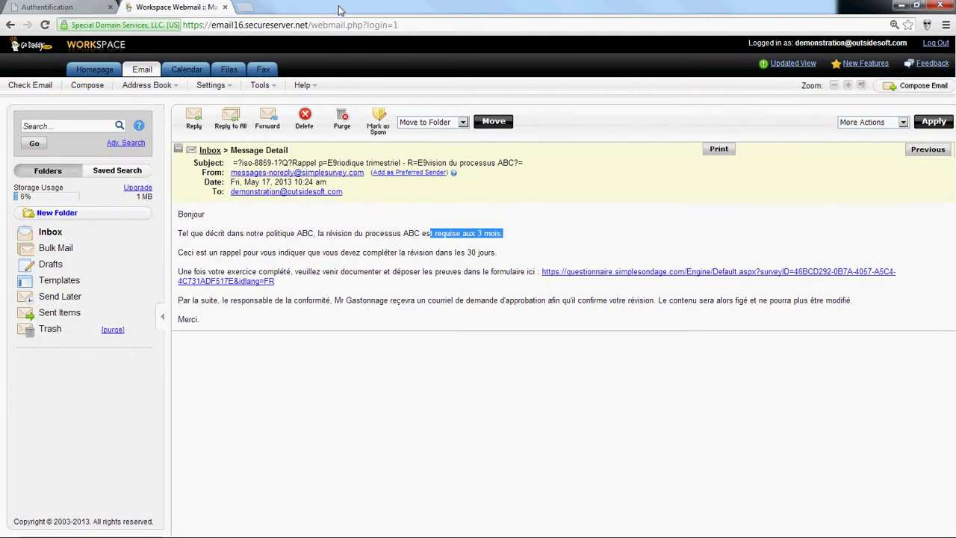
Step: Log in with the other demo account's username and password and view its shared projects
{"action": "left_click", "coordinate": [82, 9]}
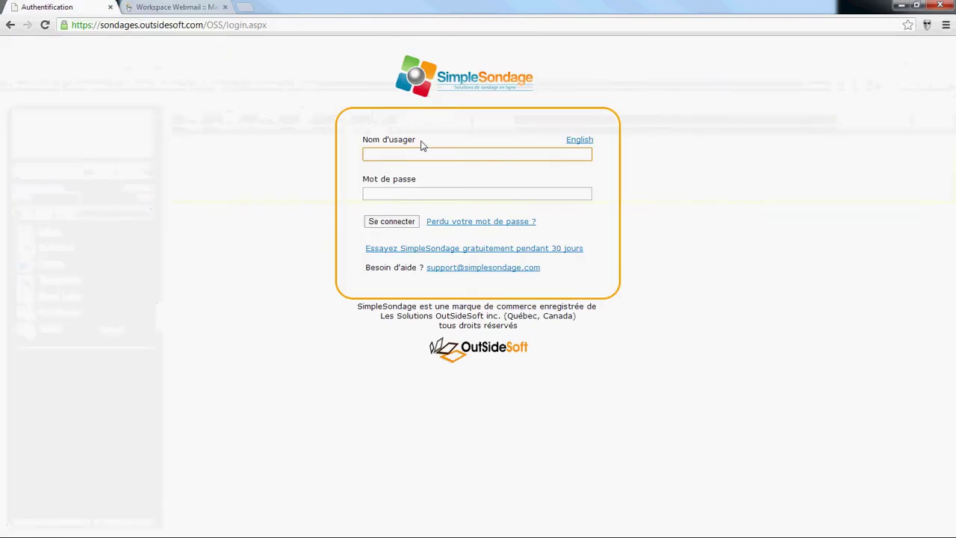
{"action": "type", "text": "democip"}
{"action": "key", "text": "Tab"}
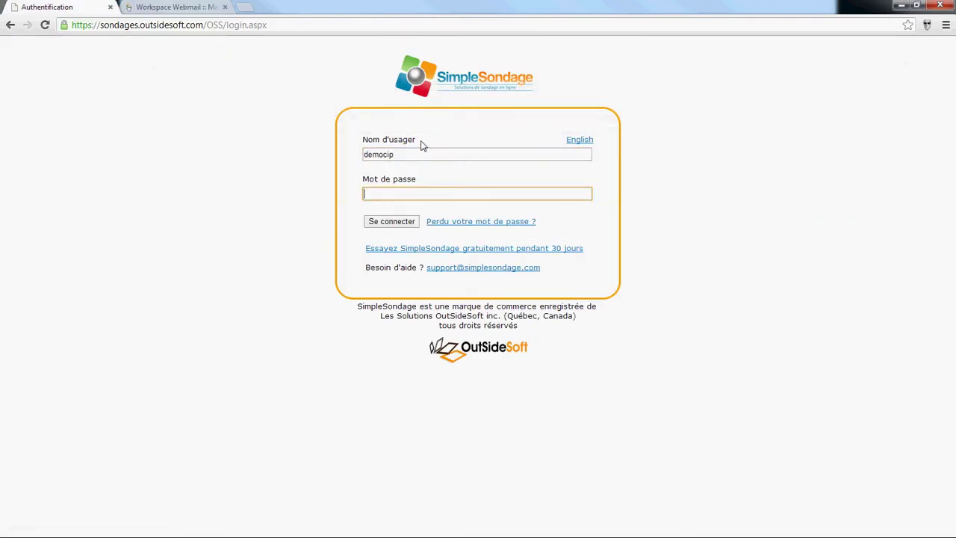
{"action": "key", "text": "shift+Tab"}
{"action": "key", "text": "End"}
{"action": "type", "text": "1"}
{"action": "key", "text": "Tab"}
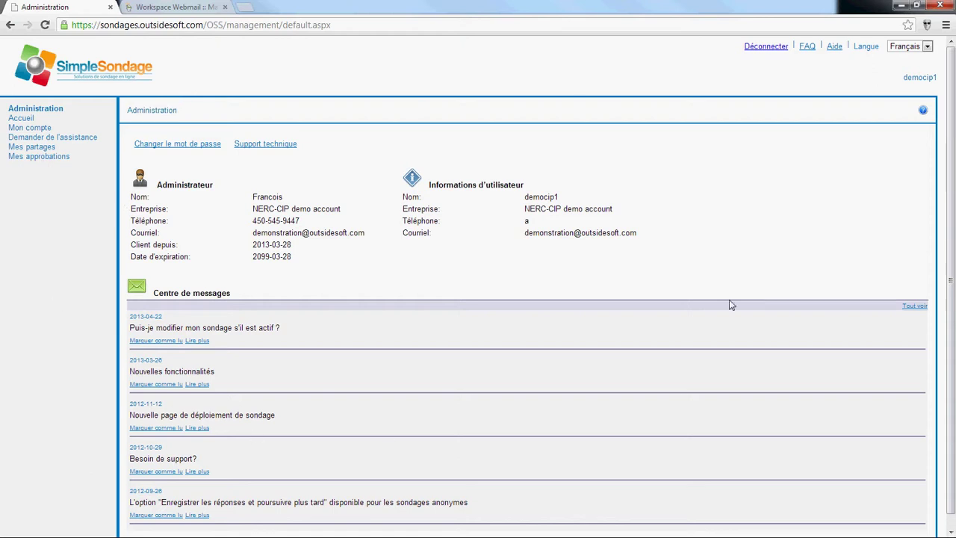
{"action": "left_click", "coordinate": [42, 149]}
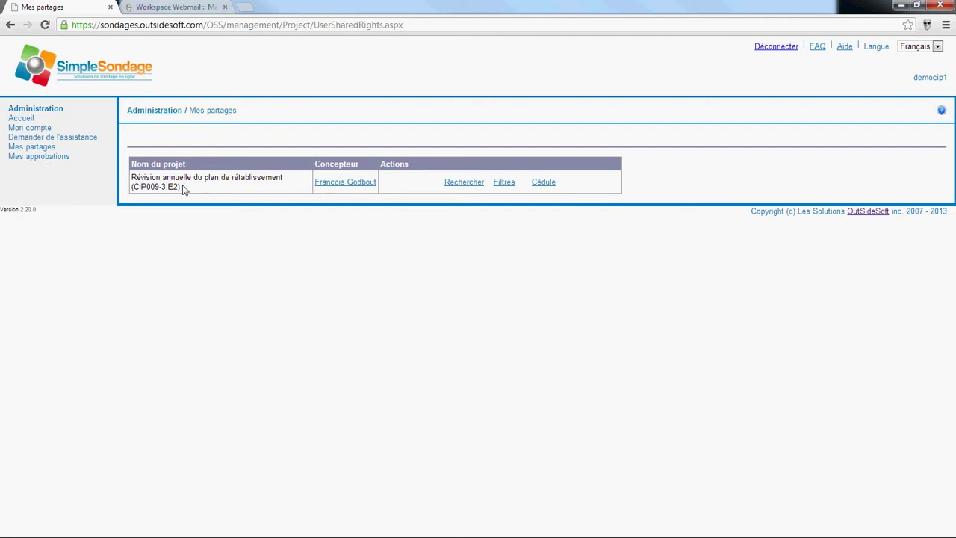
Step: Log out, sign in as the second demo user, and open 'Mes partages'
{"action": "left_click", "coordinate": [777, 47]}
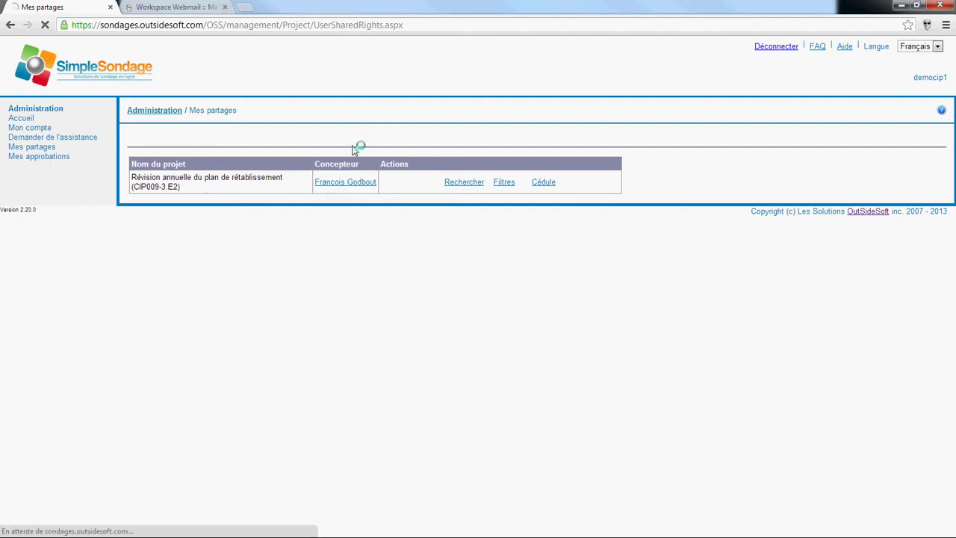
{"action": "type", "text": "democip2"}
{"action": "key", "text": "Tab"}
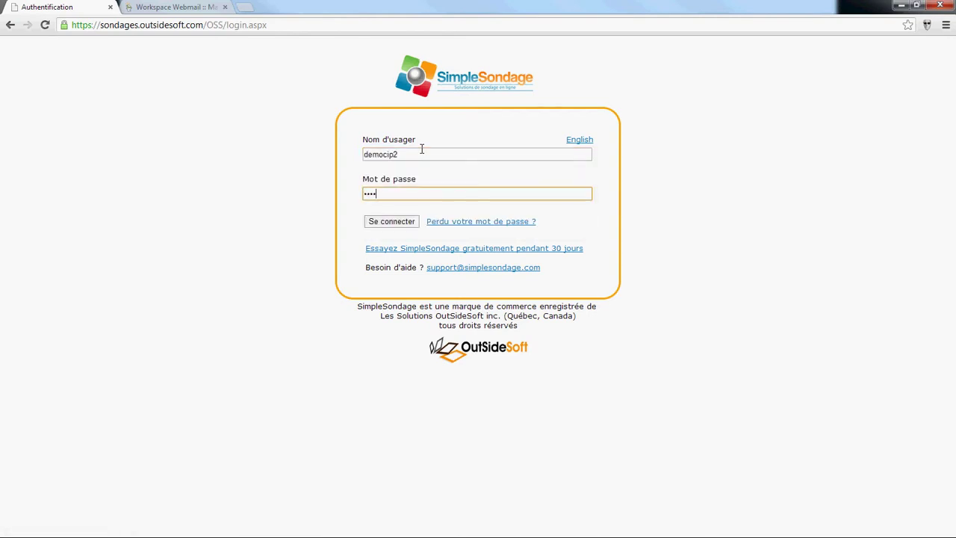
{"action": "key", "text": "Return"}
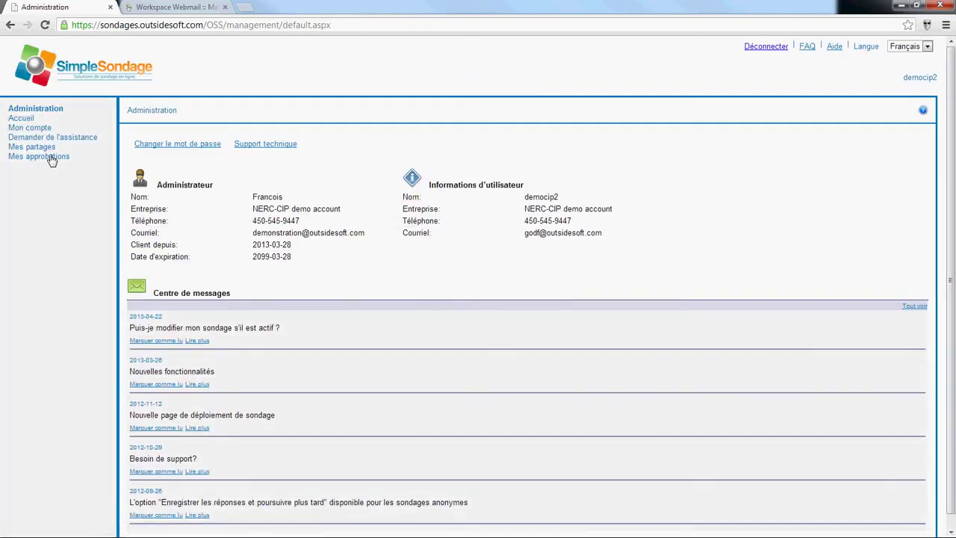
{"action": "left_click", "coordinate": [43, 149]}
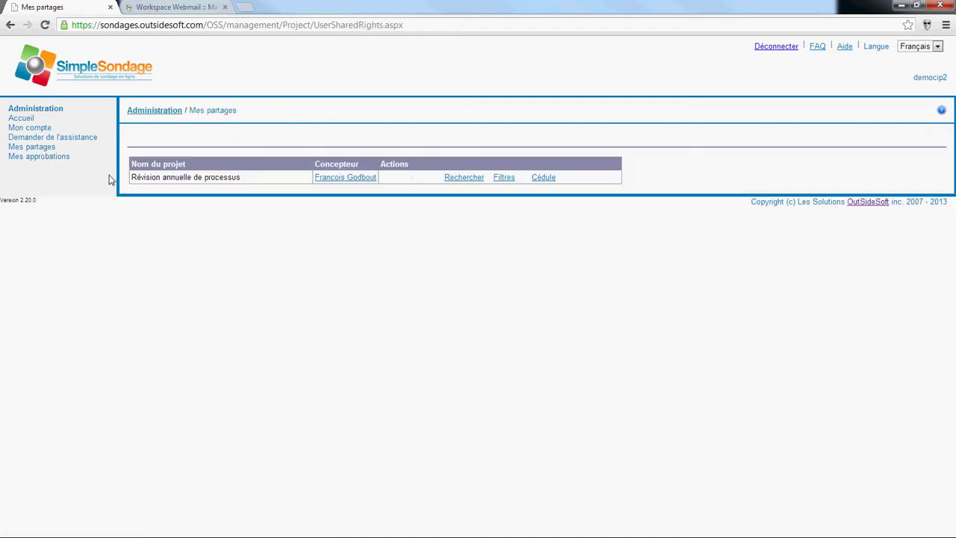
Step: Open the respondent search for Révision annuelle de processus with the filter set to Toutes les entrées
{"action": "left_click_drag", "start_coordinate": [132, 184], "coordinate": [250, 182]}
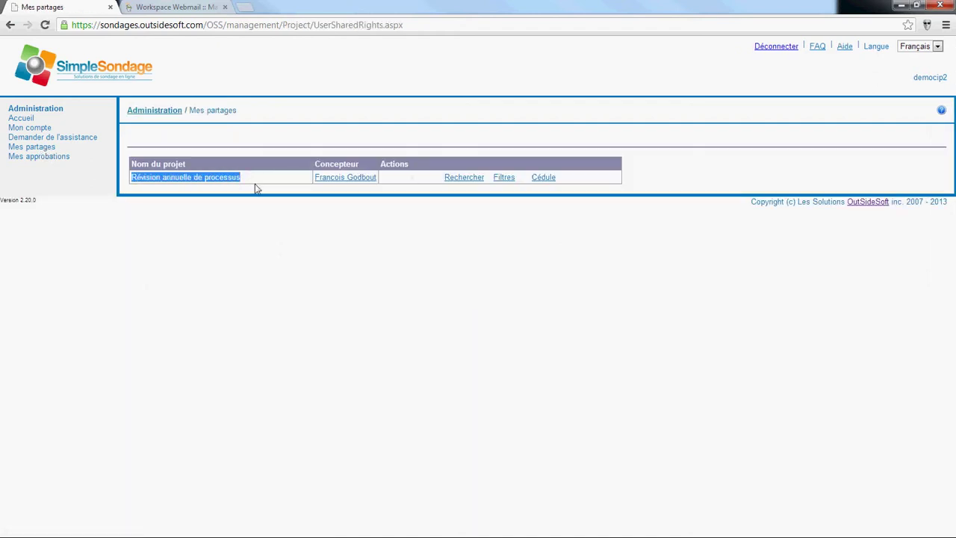
{"action": "left_click", "coordinate": [254, 184]}
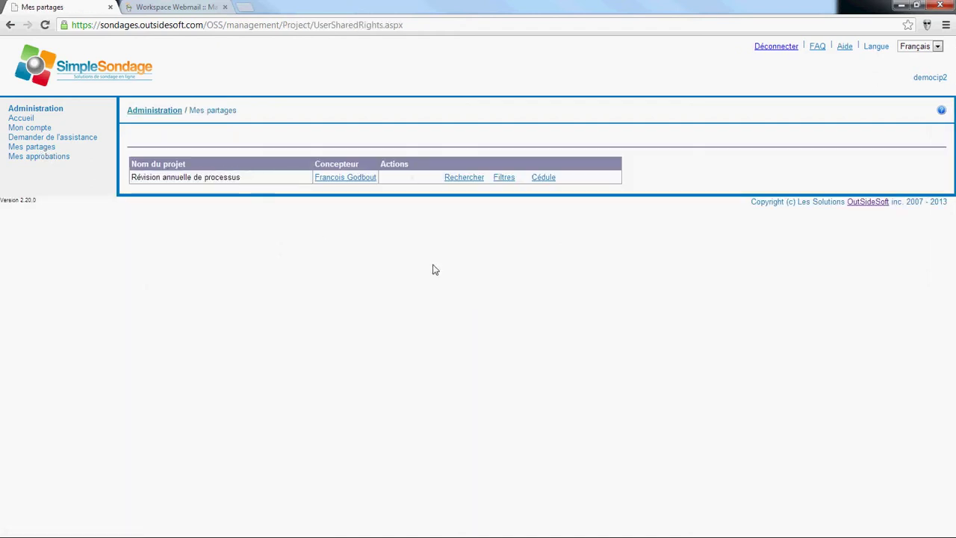
{"action": "left_click", "coordinate": [463, 178]}
{"action": "left_click", "coordinate": [431, 172]}
{"action": "left_click", "coordinate": [355, 199]}
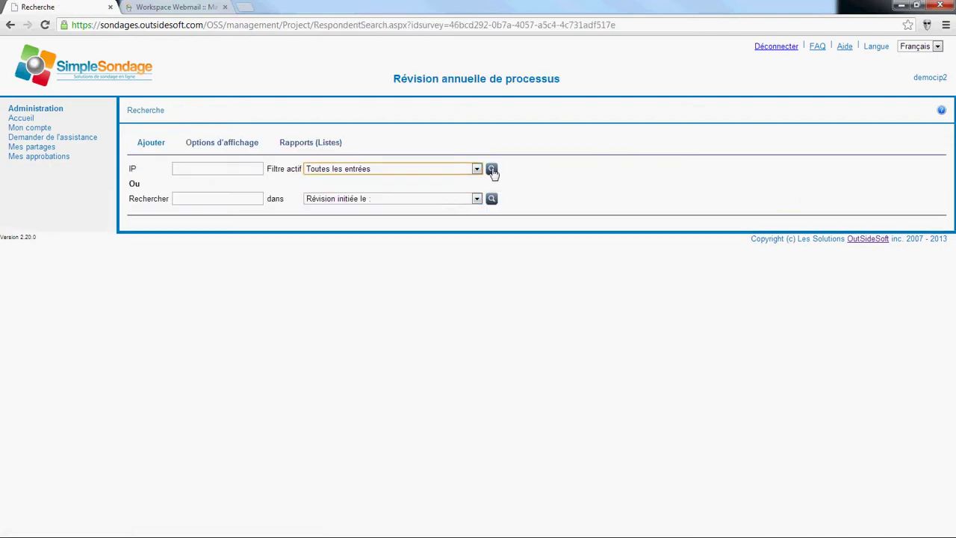
Step: List all entries, open the approved third entry, confirm Processus de vente can't be ticked, then close it
{"action": "left_click", "coordinate": [492, 169]}
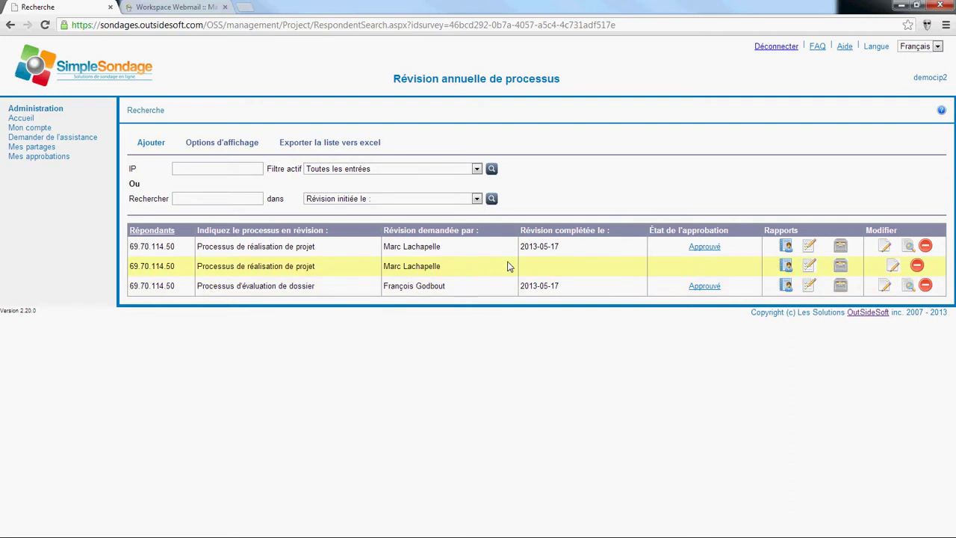
{"action": "left_click", "coordinate": [885, 287]}
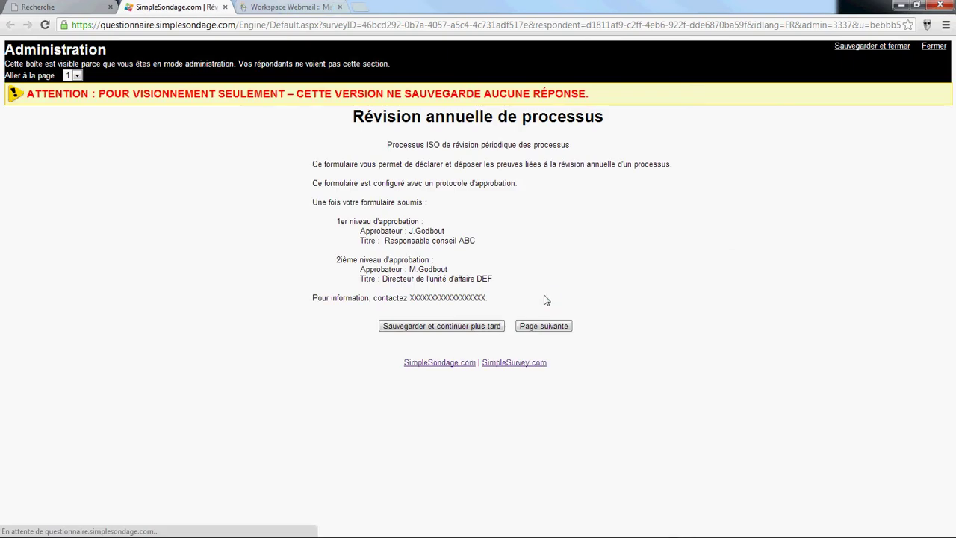
{"action": "left_click", "coordinate": [534, 326]}
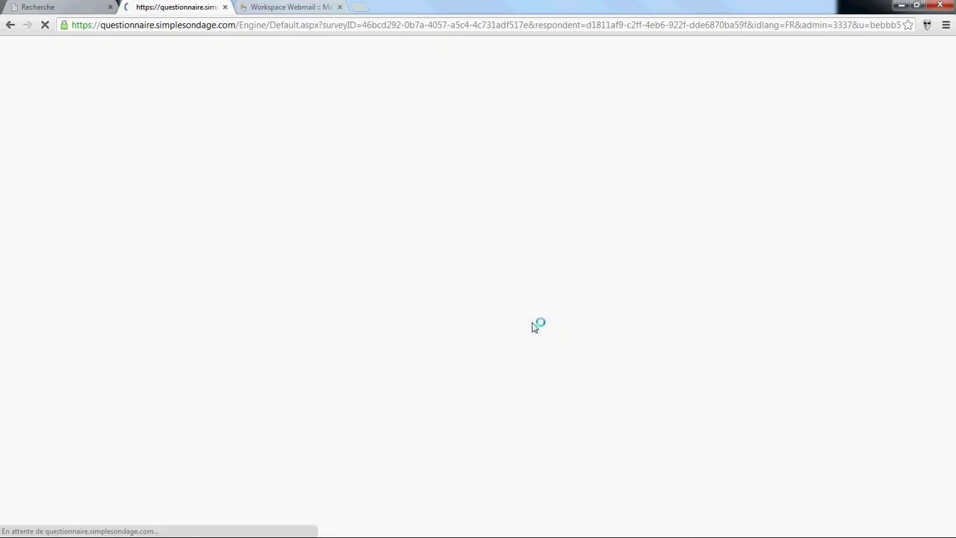
{"action": "double_click", "coordinate": [258, 216]}
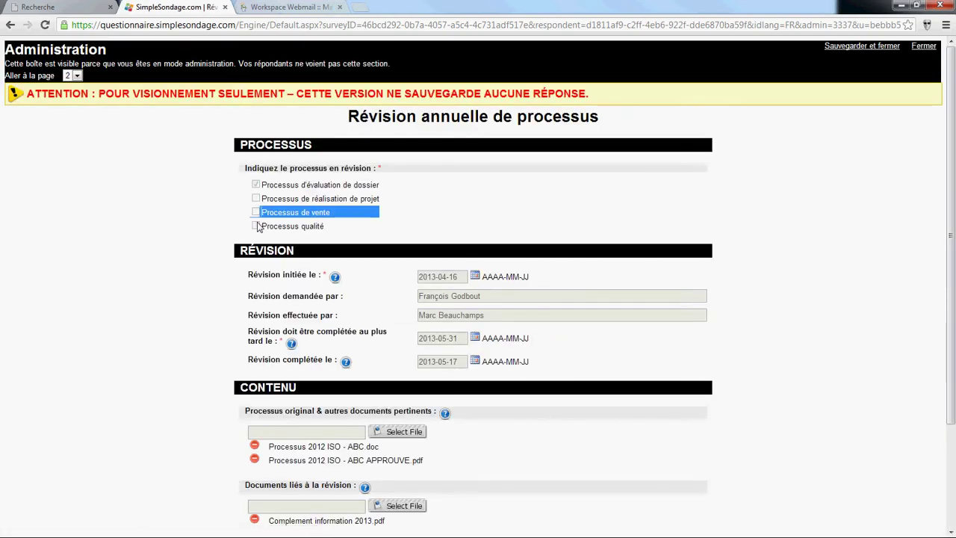
{"action": "left_click", "coordinate": [478, 312]}
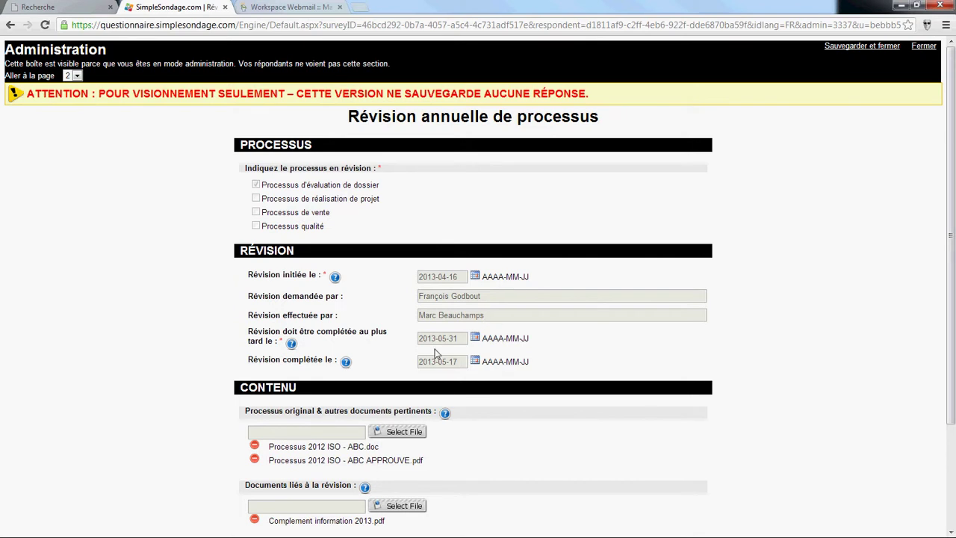
{"action": "scroll", "coordinate": [500, 422], "scroll_direction": "down", "scroll_amount": 2}
{"action": "scroll", "coordinate": [500, 422], "scroll_direction": "up", "scroll_amount": 2}
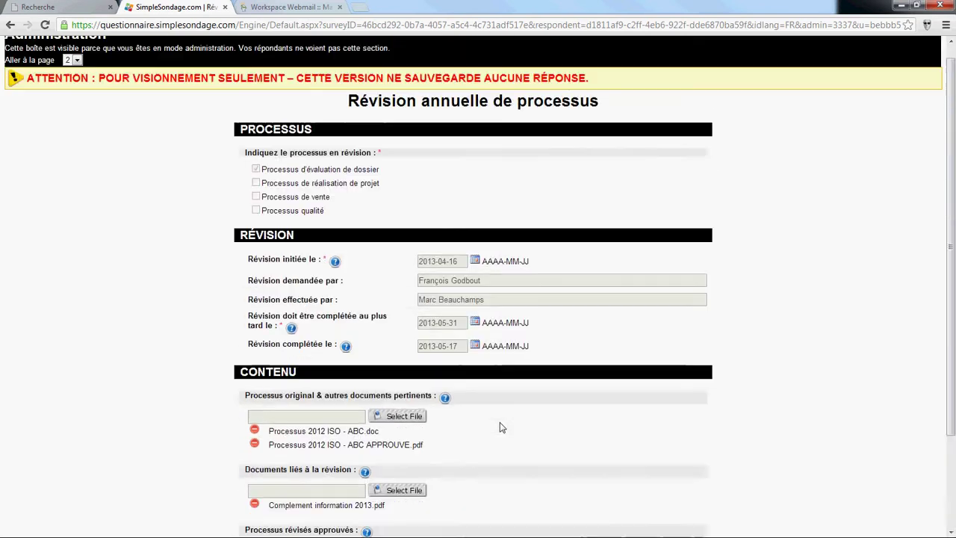
{"action": "left_click", "coordinate": [225, 7]}
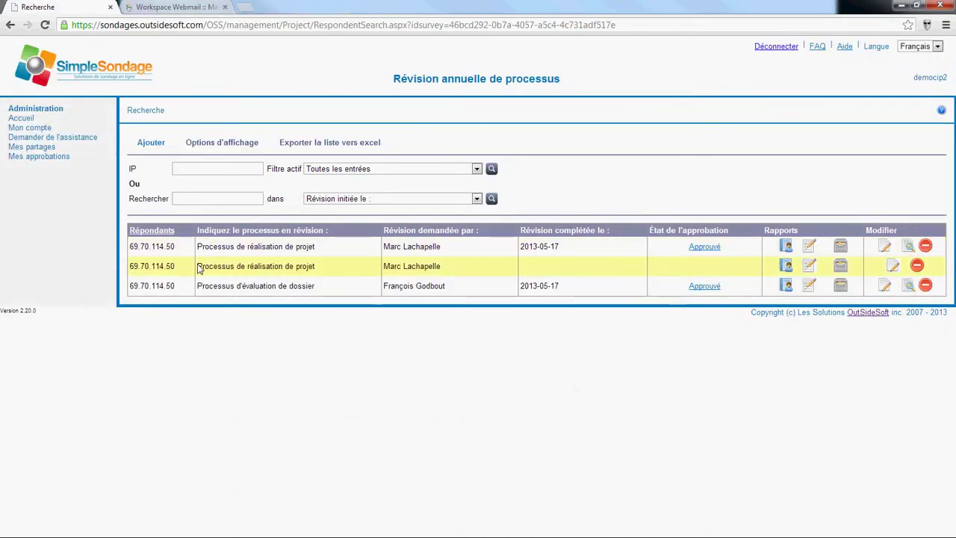
{"action": "left_click", "coordinate": [892, 267]}
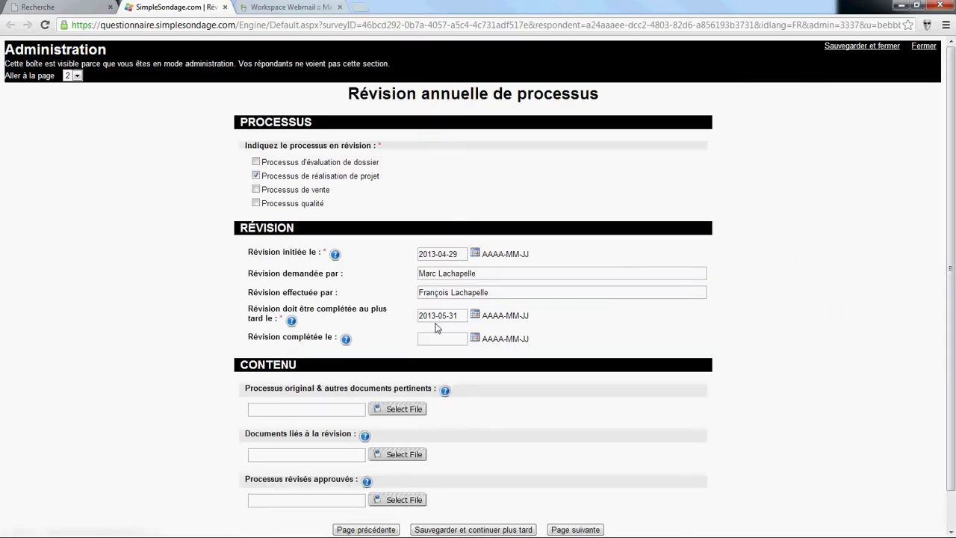
{"action": "scroll", "coordinate": [438, 328], "scroll_direction": "down", "scroll_amount": 1}
{"action": "scroll", "coordinate": [438, 329], "scroll_direction": "up", "scroll_amount": 1}
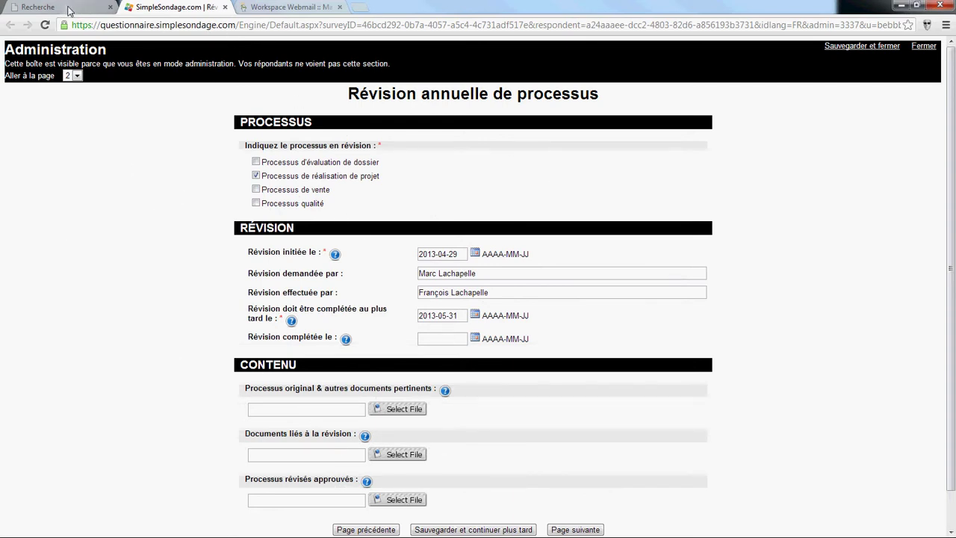
{"action": "left_click", "coordinate": [225, 7]}
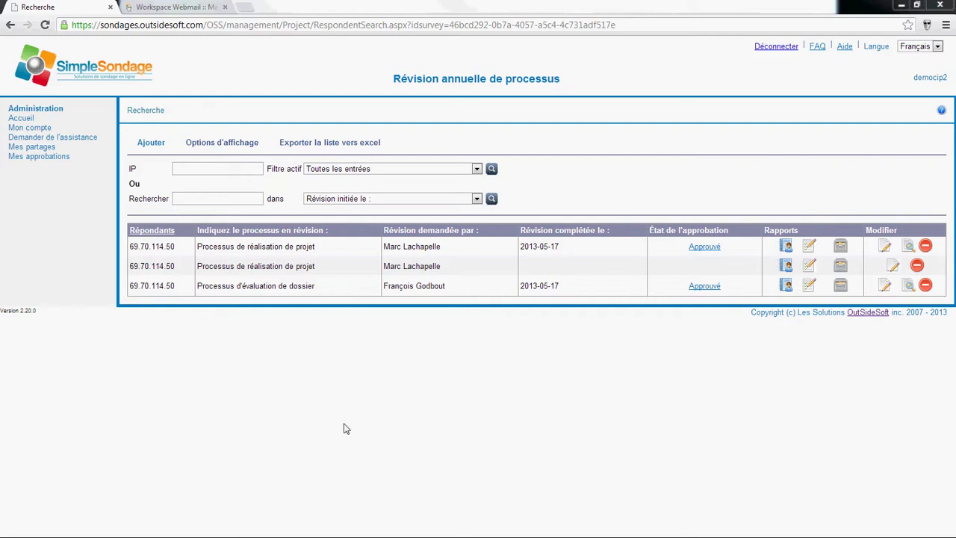
Step: Start a new revision entry: Processus qualité, start date 2013-05-05, and the requester's name
{"action": "left_click", "coordinate": [150, 149]}
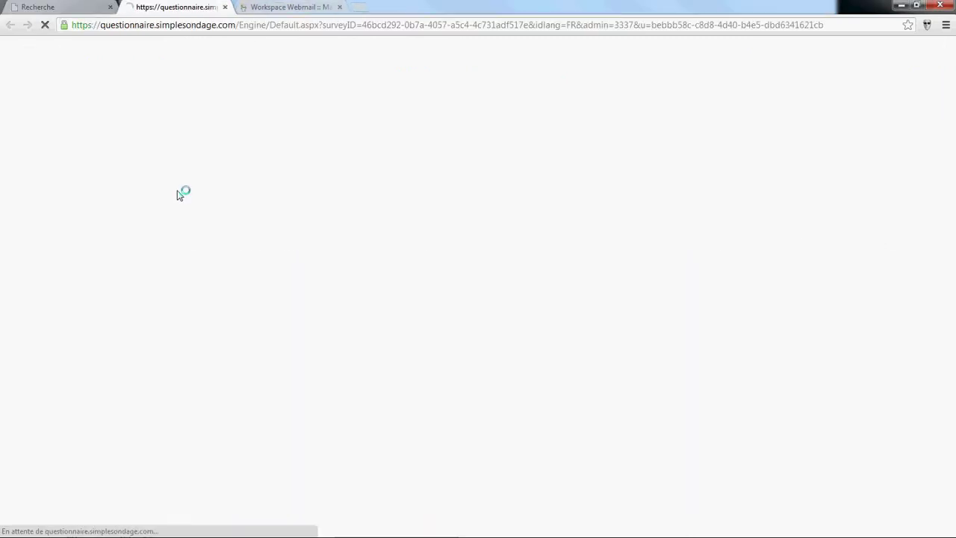
{"action": "left_click", "coordinate": [556, 304]}
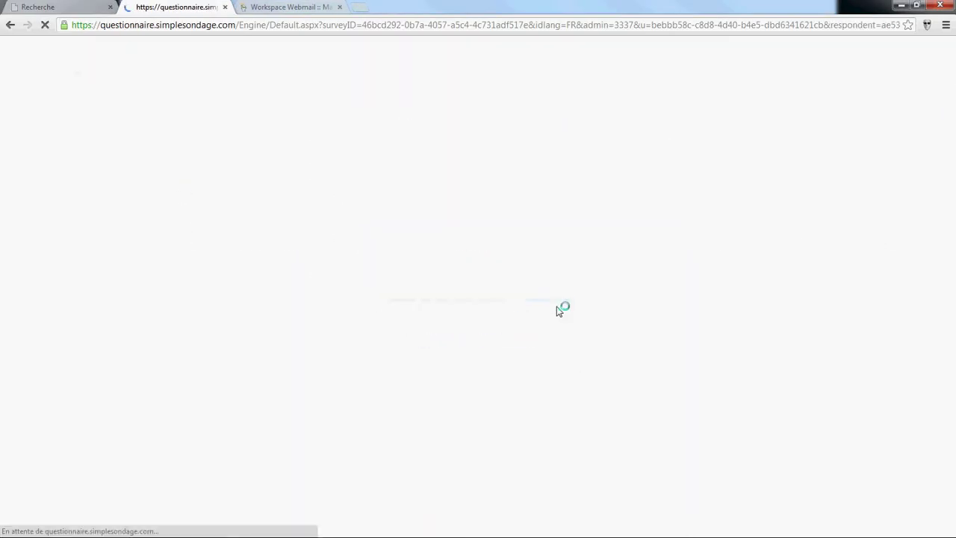
{"action": "left_click", "coordinate": [257, 204]}
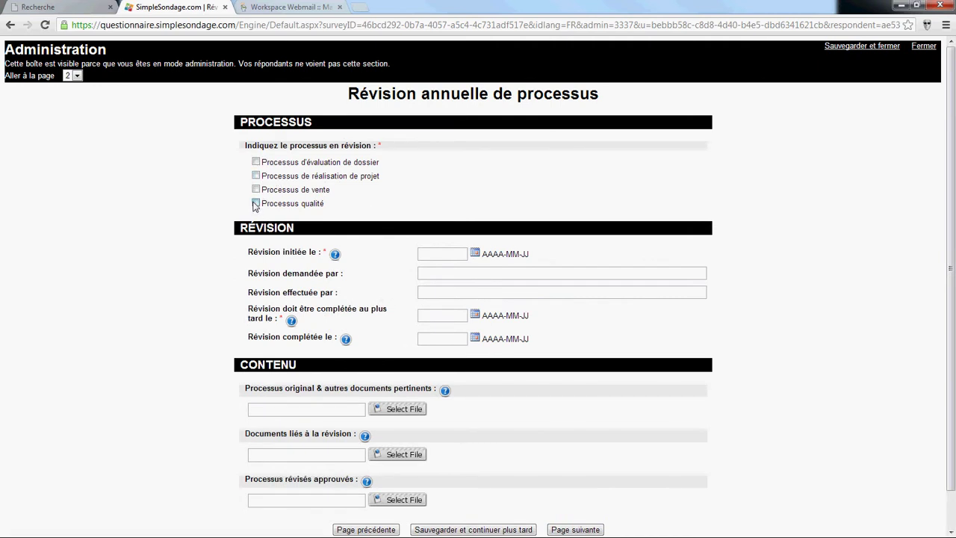
{"action": "left_click", "coordinate": [479, 255]}
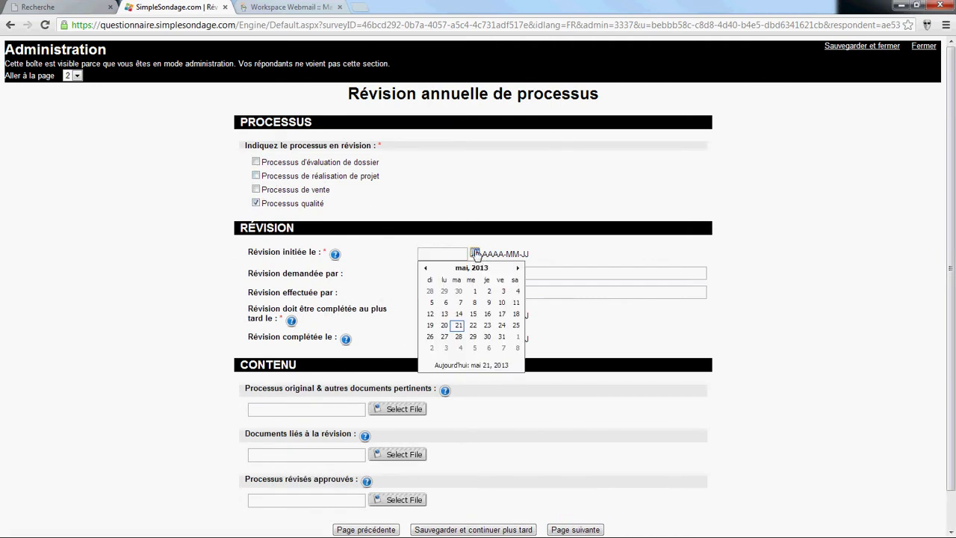
{"action": "left_click", "coordinate": [438, 305]}
{"action": "left_click", "coordinate": [432, 277]}
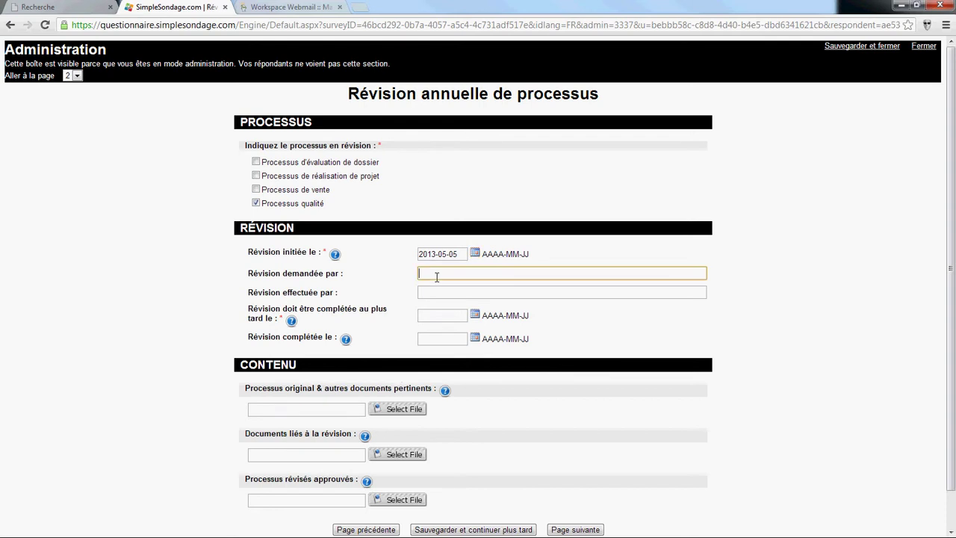
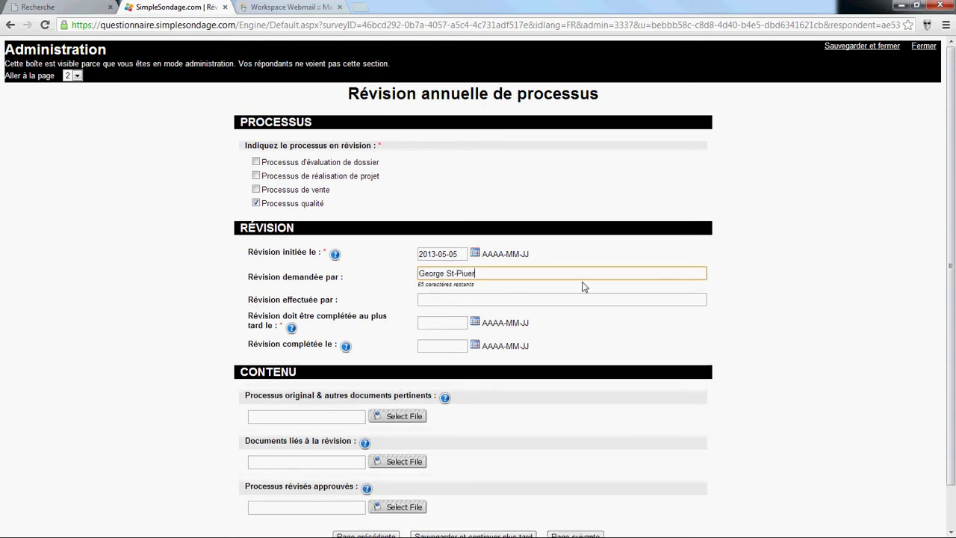
{"action": "key", "text": "Tab"}
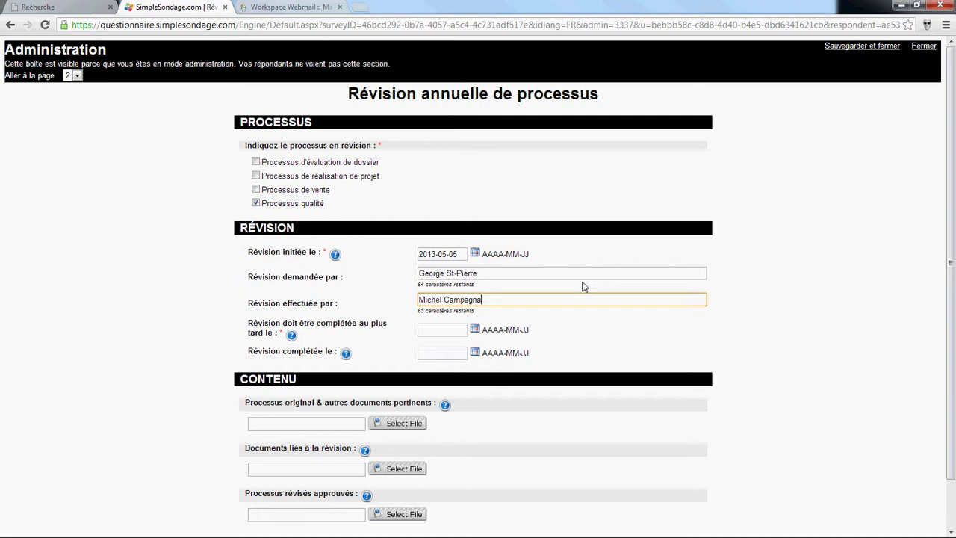
Step: Save the new entry to finish later and close the confirmation page
{"action": "scroll", "coordinate": [596, 386], "scroll_direction": "down", "scroll_amount": 3}
{"action": "left_click", "coordinate": [474, 493]}
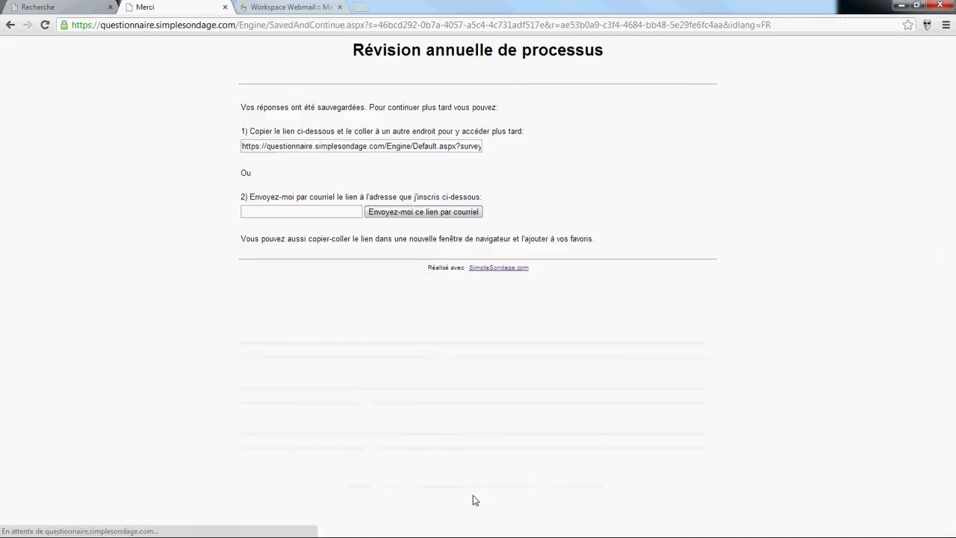
{"action": "left_click", "coordinate": [225, 8]}
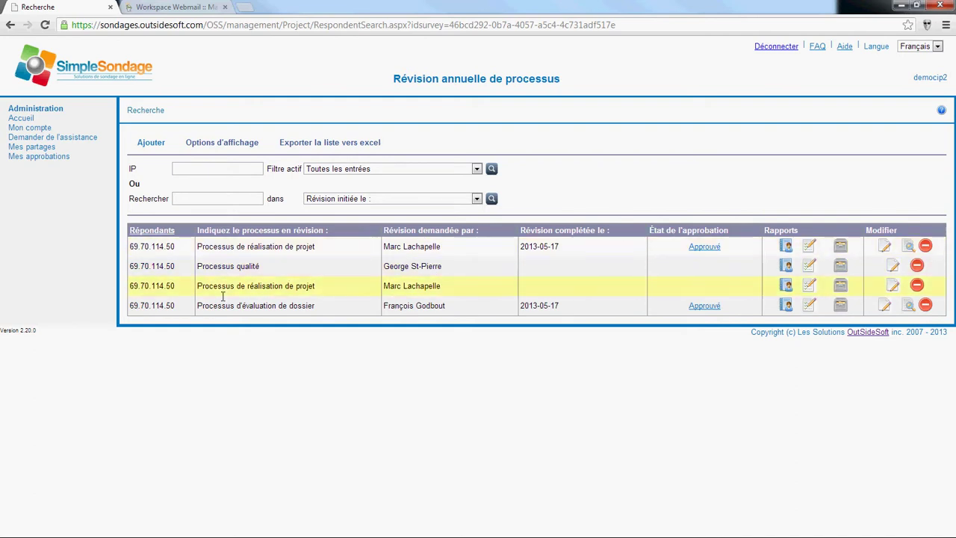
Step: Open the third project-realization entry and attach Processus 2012 ISO - ABC APPROUVE.pdf as original process document
{"action": "left_click", "coordinate": [893, 287]}
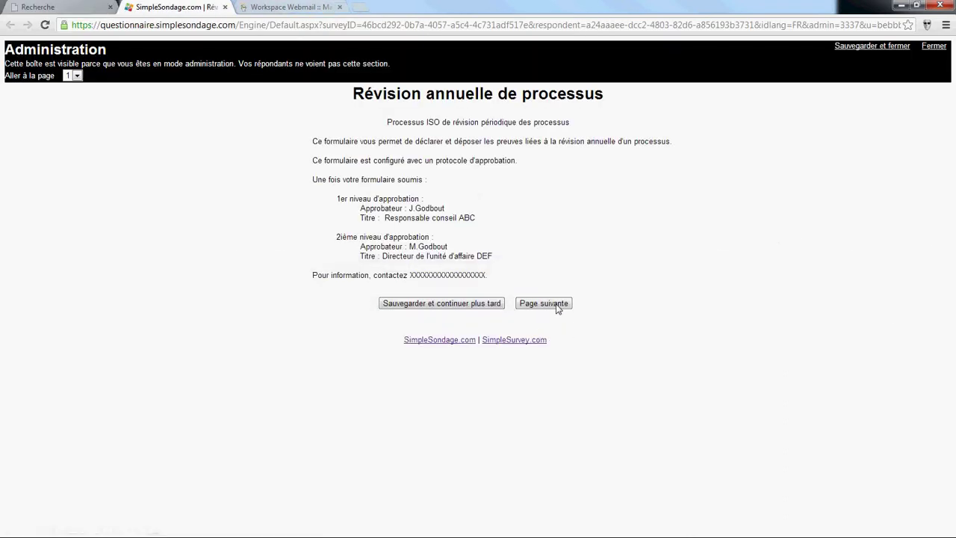
{"action": "left_click", "coordinate": [536, 303]}
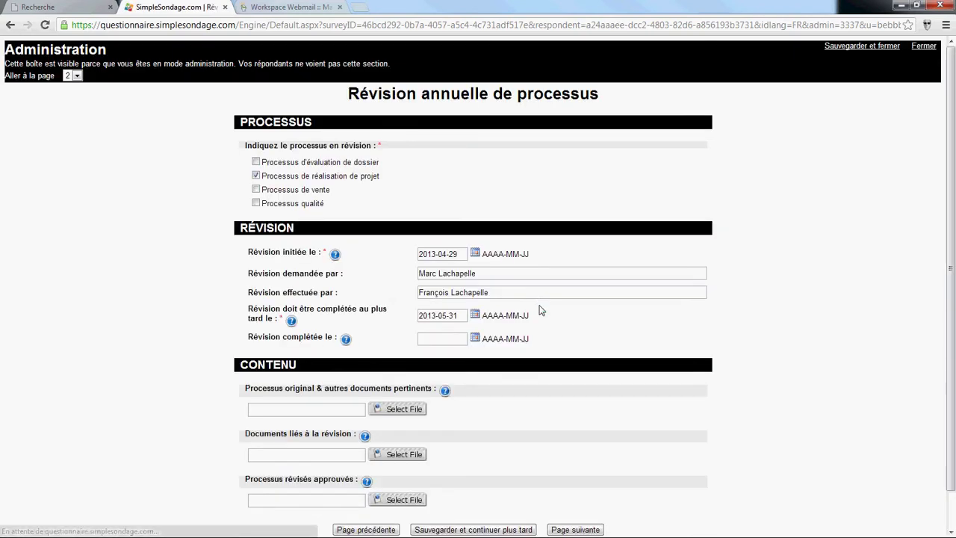
{"action": "left_click", "coordinate": [396, 369]}
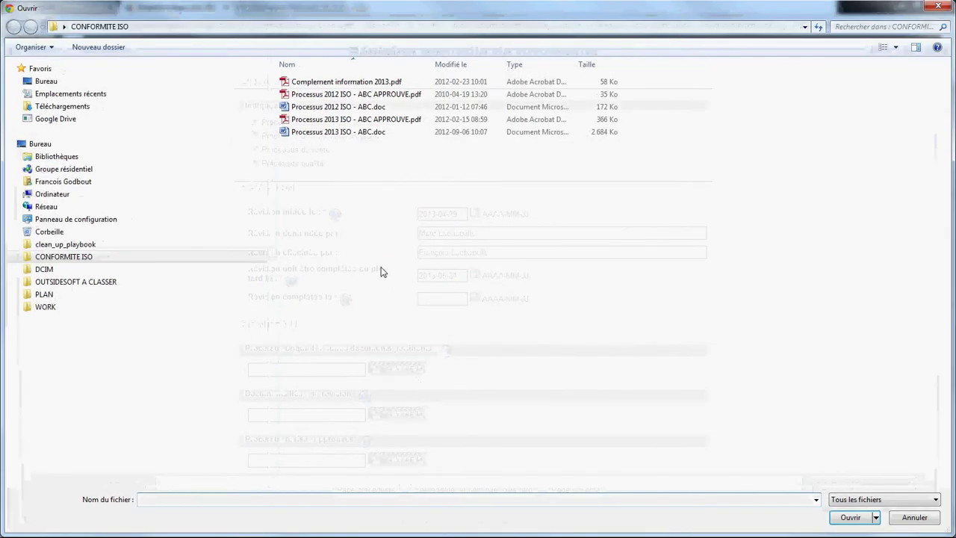
{"action": "double_click", "coordinate": [348, 95]}
{"action": "left_click_drag", "start_coordinate": [246, 351], "coordinate": [435, 347]}
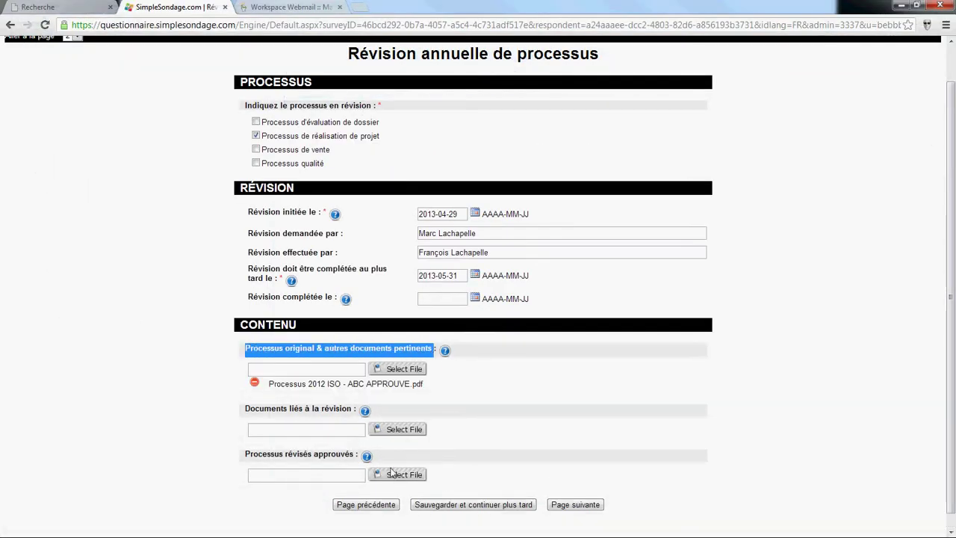
Step: Attach Complement information 2013.pdf, plus Processus 2013 ISO - ABC APPROUVE.pdf and Processus 2013 ISO - ABC.doc as revised processes
{"action": "left_click", "coordinate": [409, 432]}
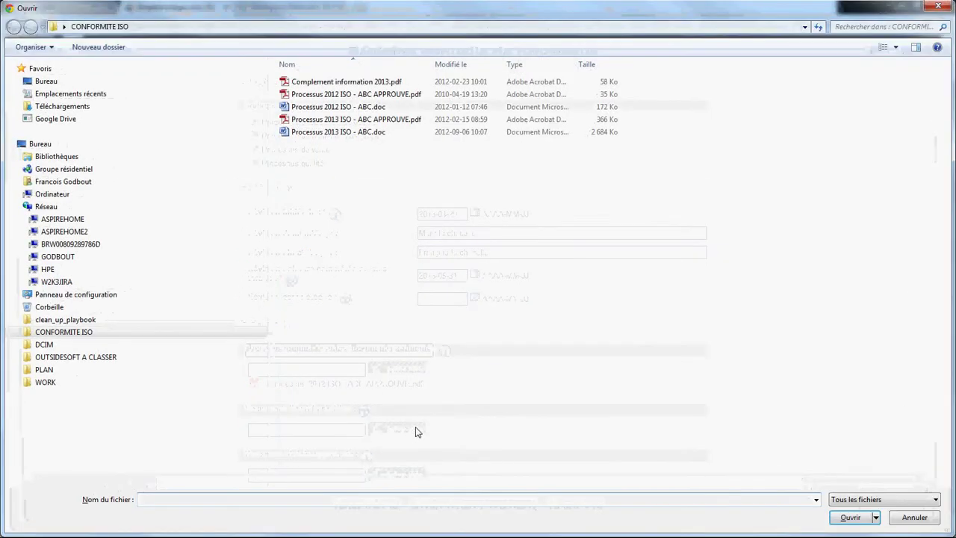
{"action": "double_click", "coordinate": [346, 82]}
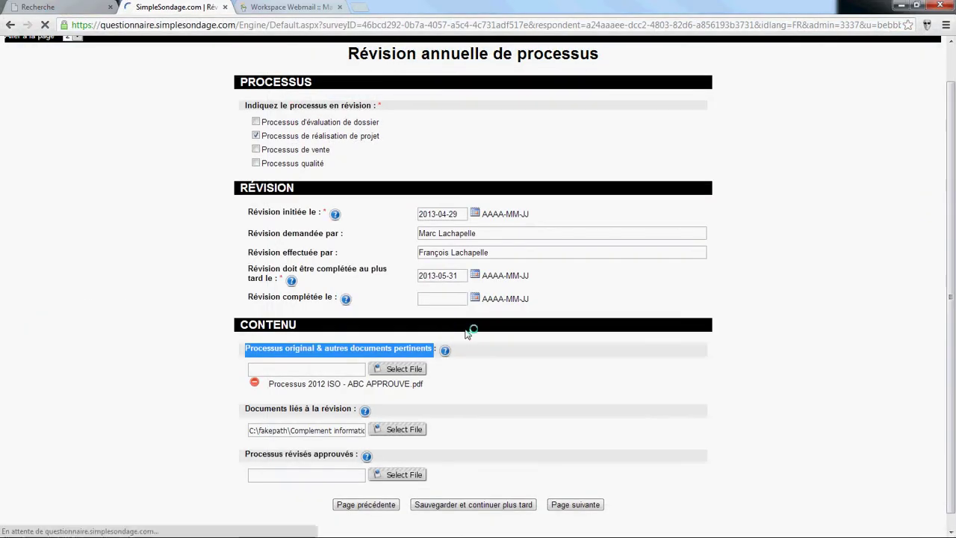
{"action": "scroll", "coordinate": [494, 400], "scroll_direction": "down", "scroll_amount": 1}
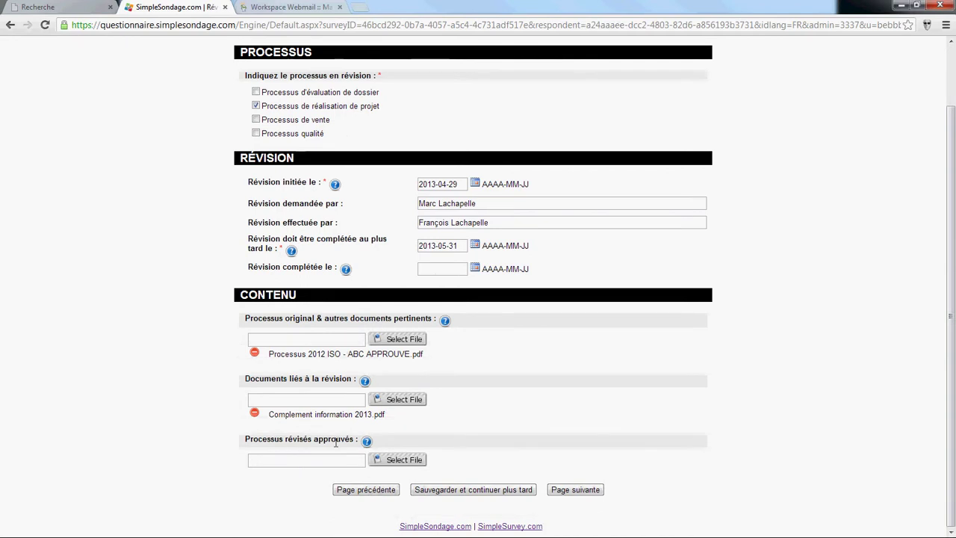
{"action": "left_click", "coordinate": [417, 461]}
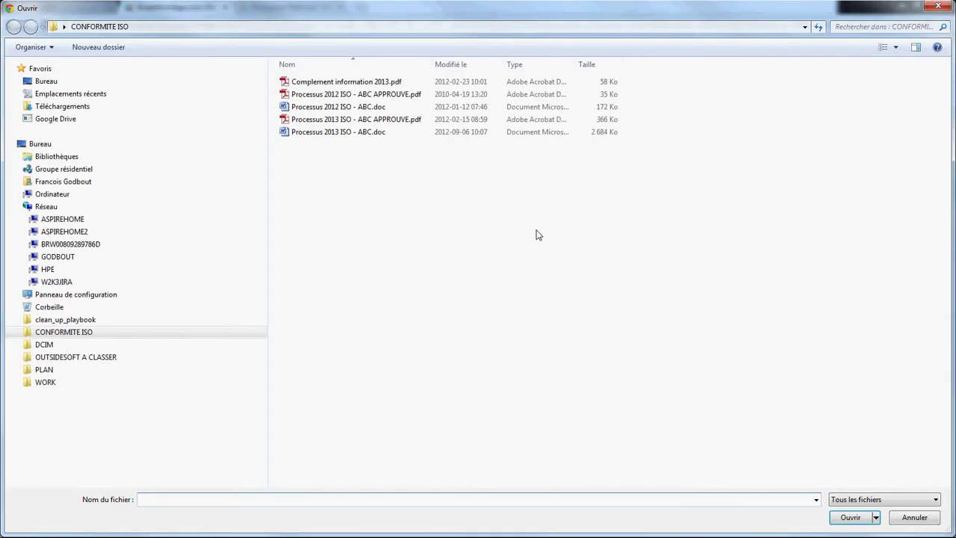
{"action": "double_click", "coordinate": [377, 119]}
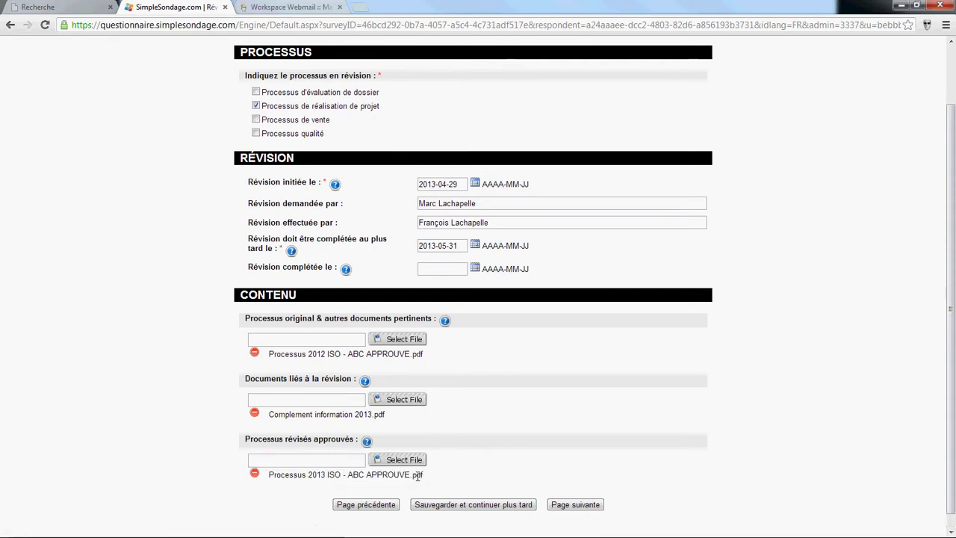
{"action": "left_click", "coordinate": [404, 461]}
{"action": "left_click", "coordinate": [294, 137]}
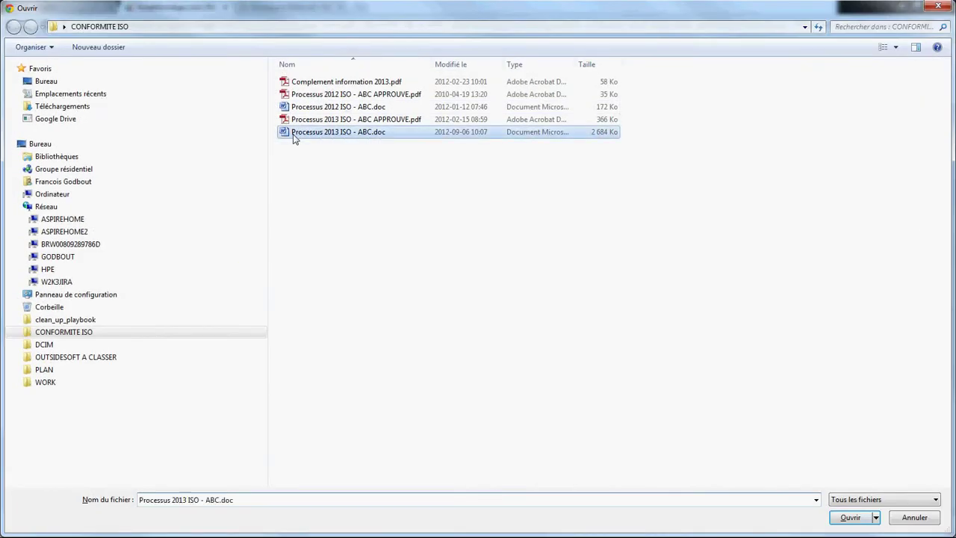
{"action": "double_click", "coordinate": [294, 137]}
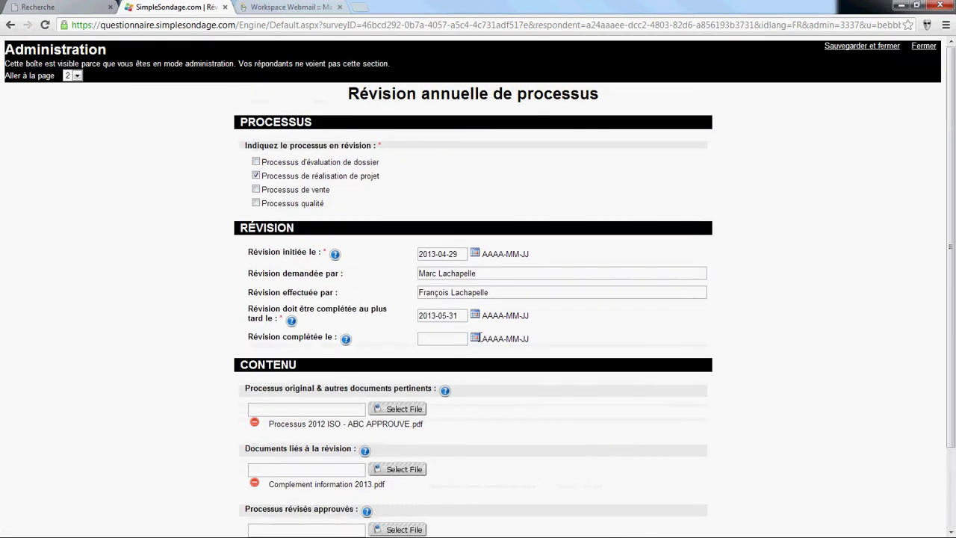
Step: Set the completion date to 2013-05-23, submit the review for approval, and refresh the respondent list
{"action": "left_click", "coordinate": [474, 339]}
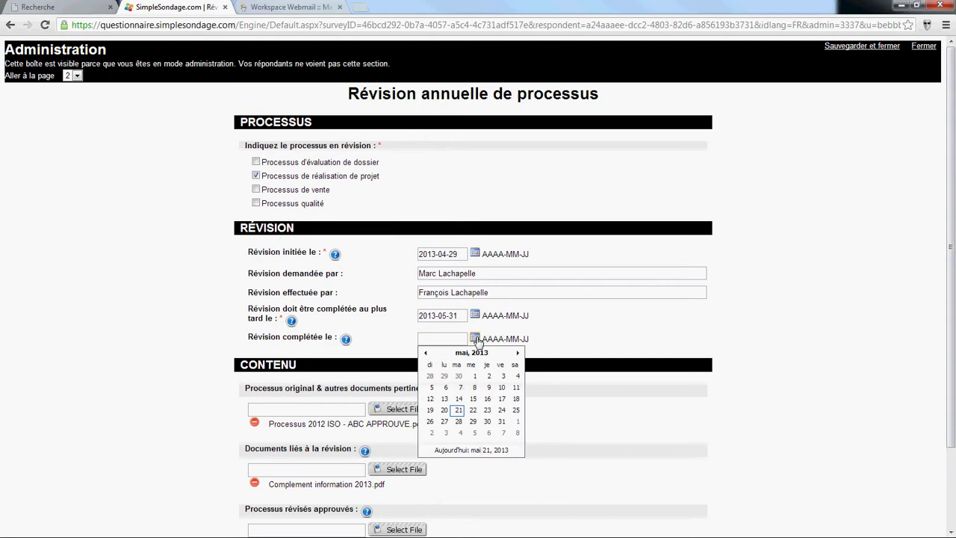
{"action": "left_click", "coordinate": [488, 411]}
{"action": "scroll", "coordinate": [580, 445], "scroll_direction": "down", "scroll_amount": 3}
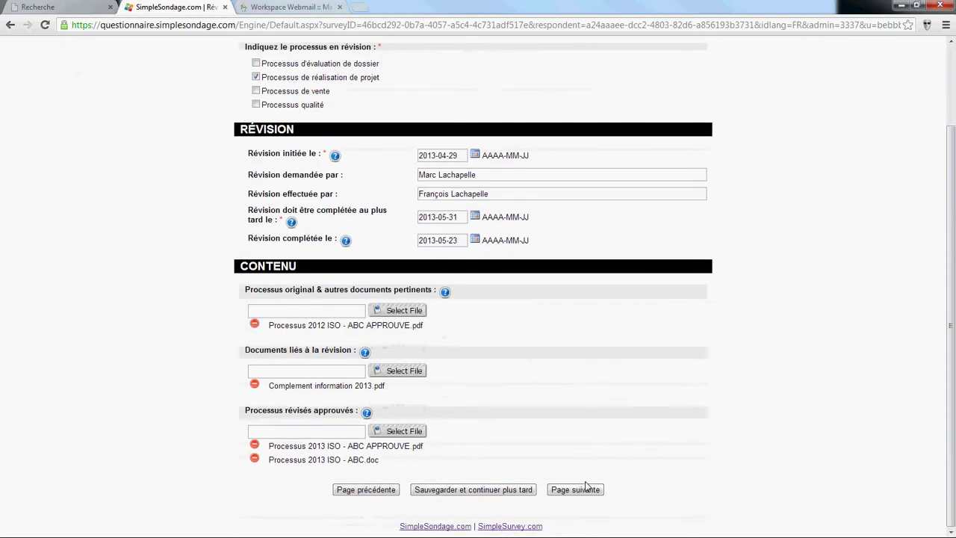
{"action": "left_click", "coordinate": [572, 490]}
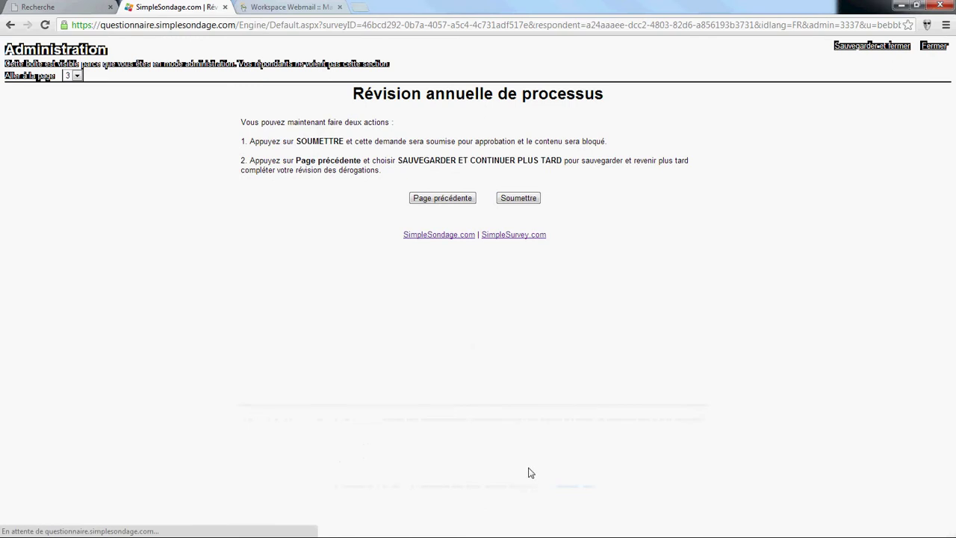
{"action": "left_click", "coordinate": [519, 200]}
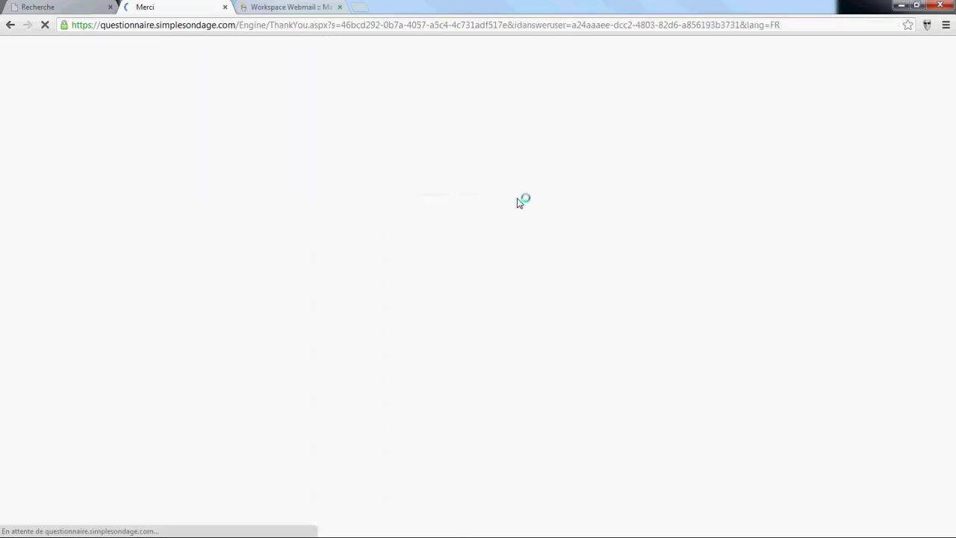
{"action": "left_click", "coordinate": [225, 8]}
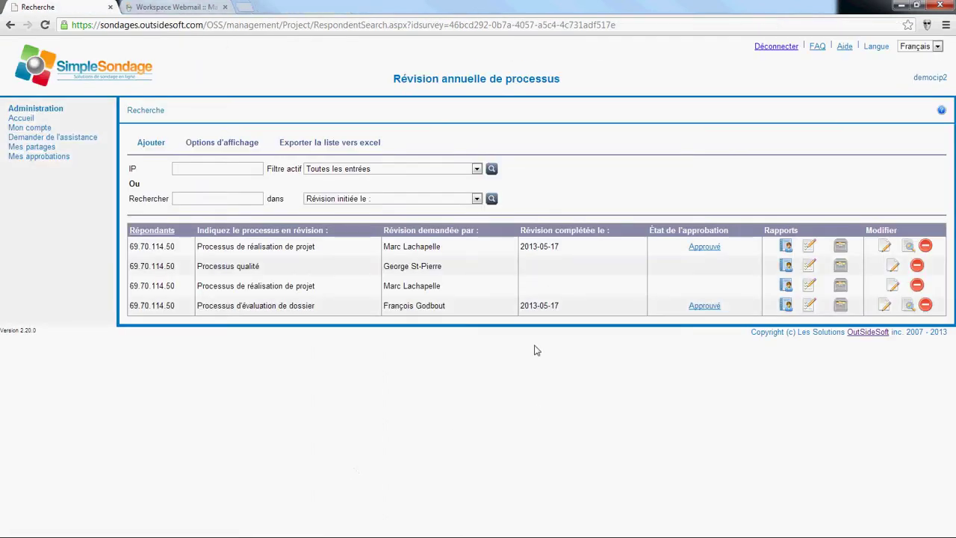
{"action": "left_click", "coordinate": [491, 170]}
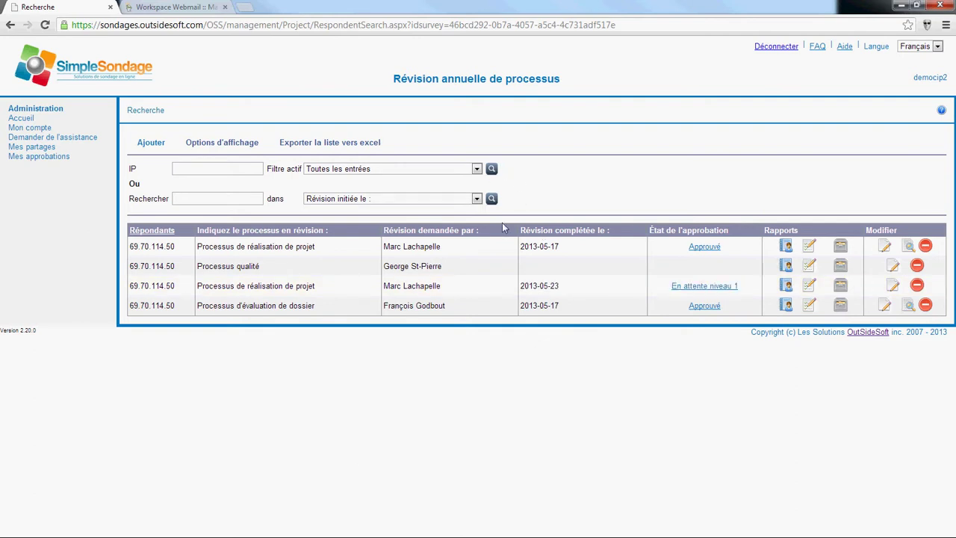
Step: Set the Processus qualité entry's due date to 2013-05-24 and submit it for approval
{"action": "left_click", "coordinate": [892, 266]}
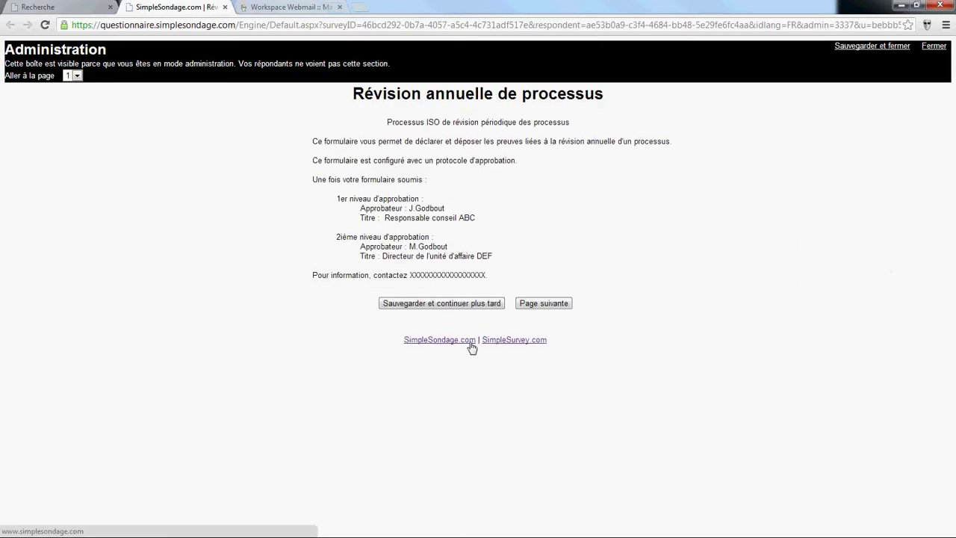
{"action": "left_click", "coordinate": [550, 307]}
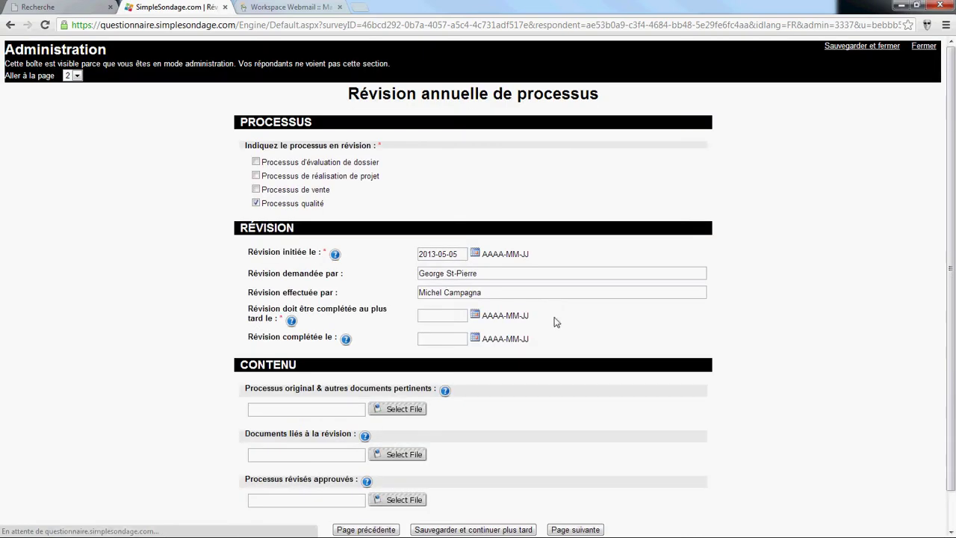
{"action": "left_click", "coordinate": [572, 489]}
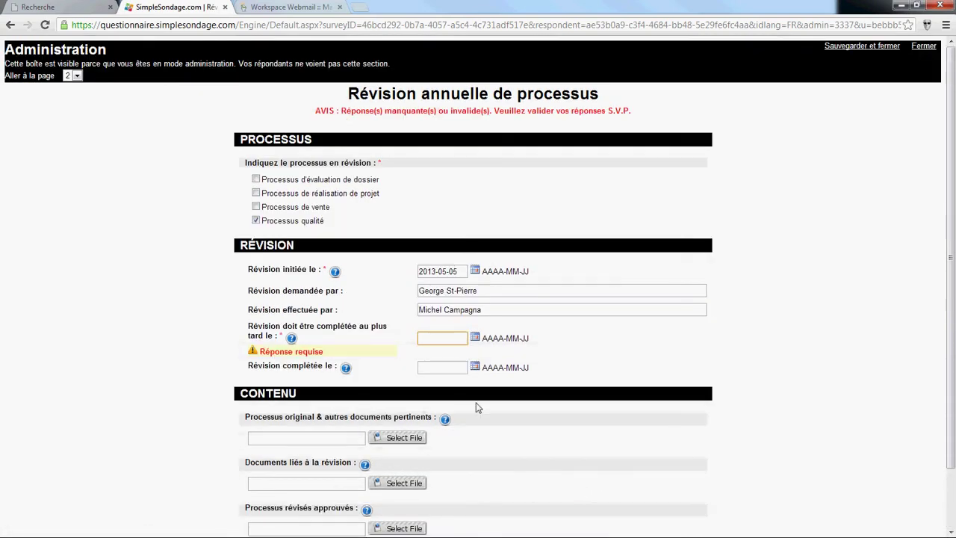
{"action": "left_click", "coordinate": [475, 339]}
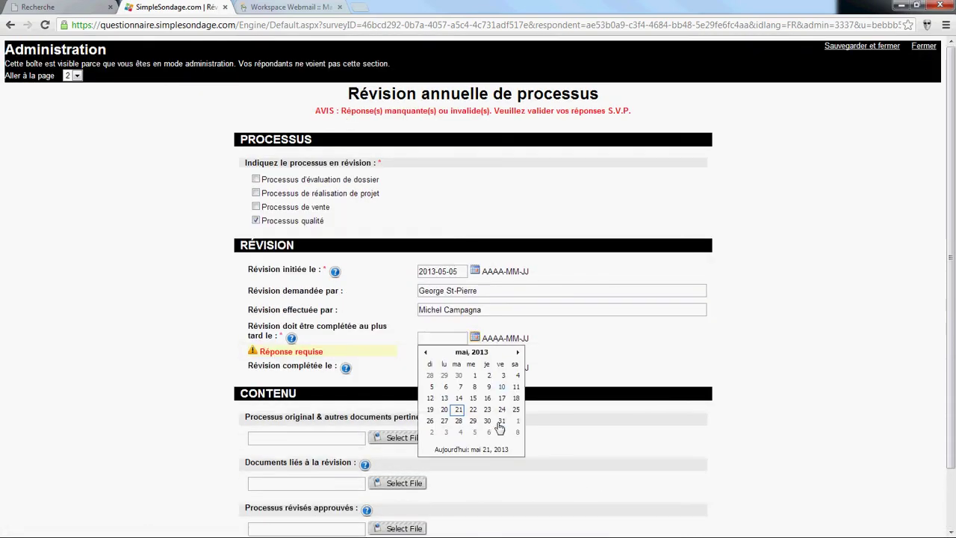
{"action": "left_click", "coordinate": [506, 411]}
{"action": "scroll", "coordinate": [606, 508], "scroll_direction": "down", "scroll_amount": 1}
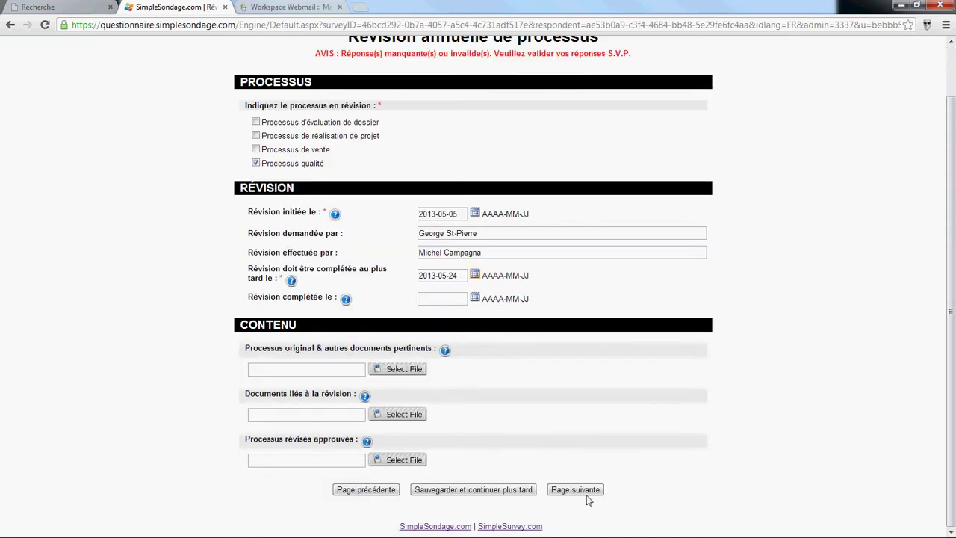
{"action": "left_click", "coordinate": [575, 490]}
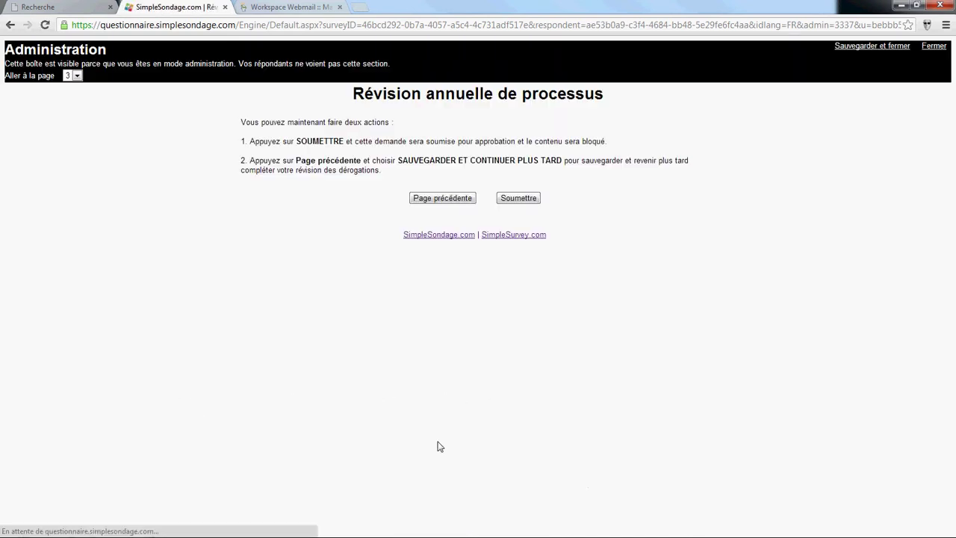
{"action": "left_click", "coordinate": [513, 201]}
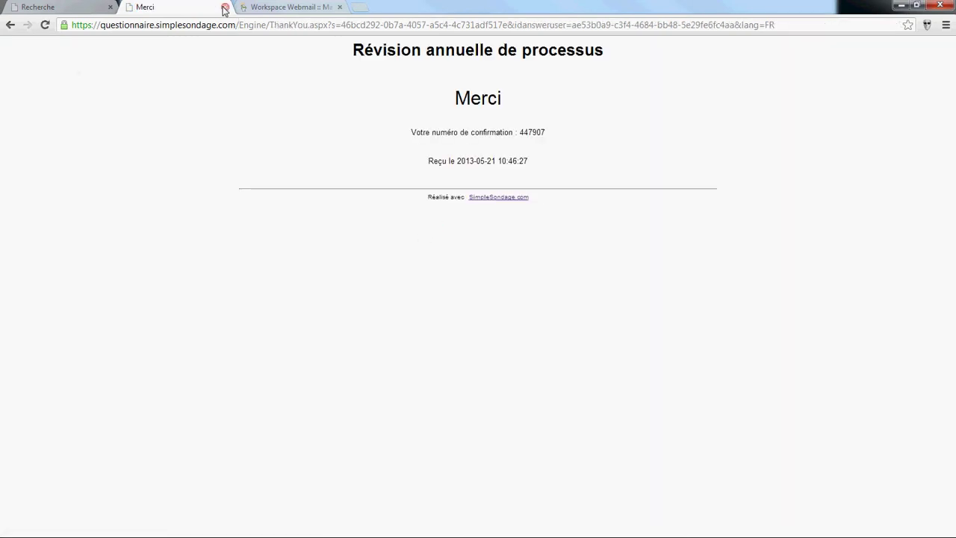
{"action": "left_click", "coordinate": [226, 7]}
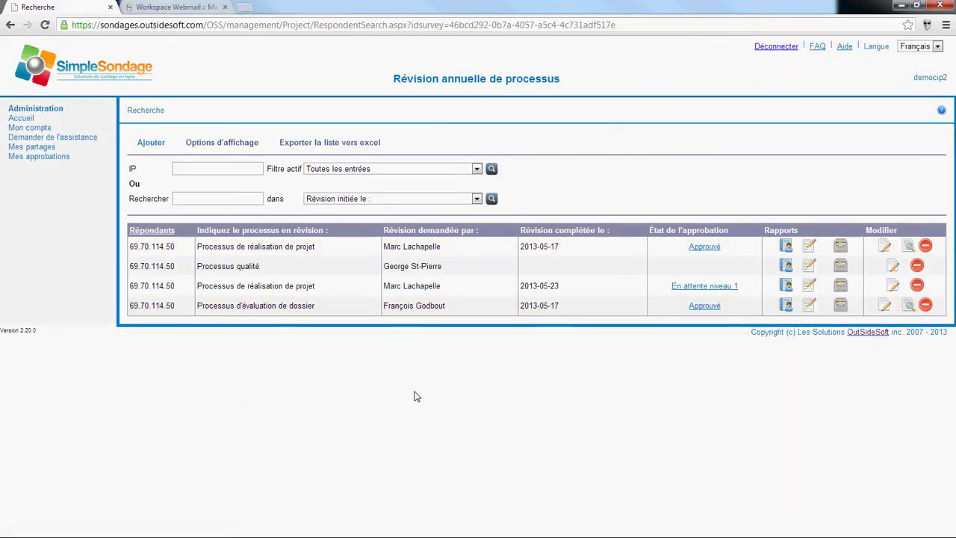
Step: Log out, sign in with the other user's username and password, and open Mes approbations under Mes partages
{"action": "left_click", "coordinate": [775, 47]}
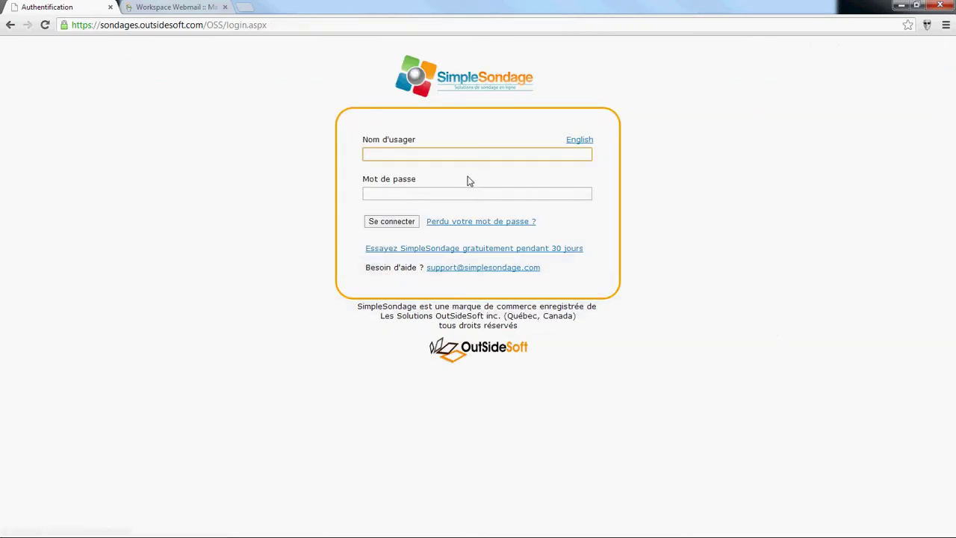
{"action": "type", "text": "democip1"}
{"action": "key", "text": "Tab"}
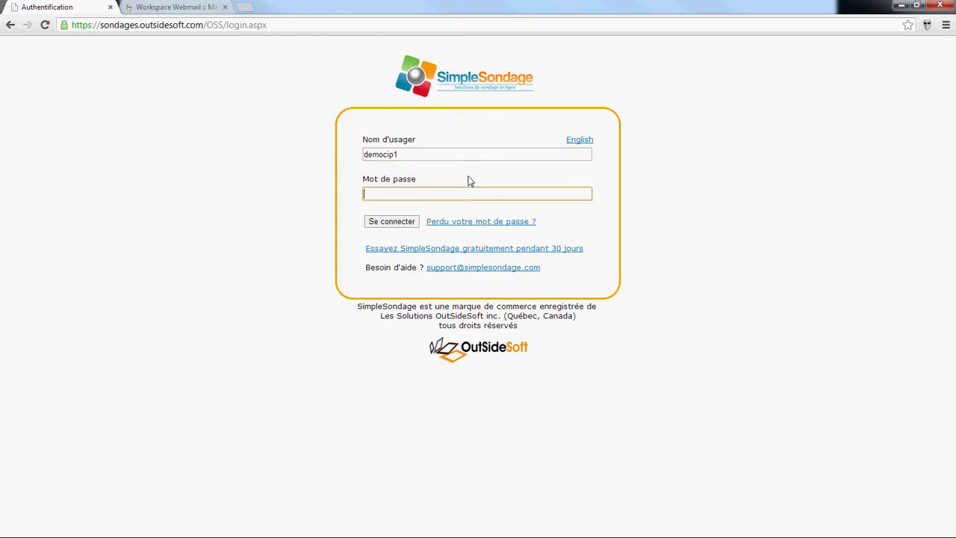
{"action": "key", "text": "Return"}
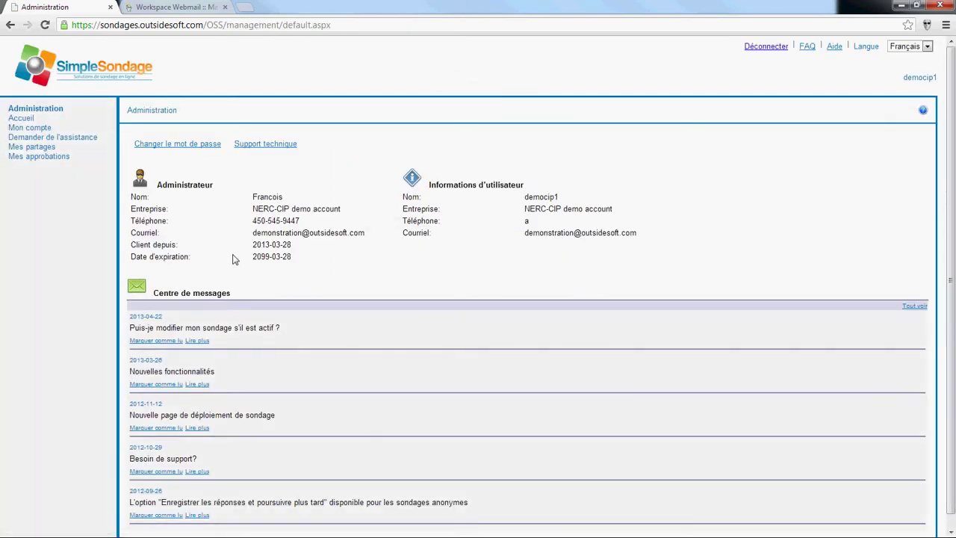
{"action": "left_click", "coordinate": [45, 149]}
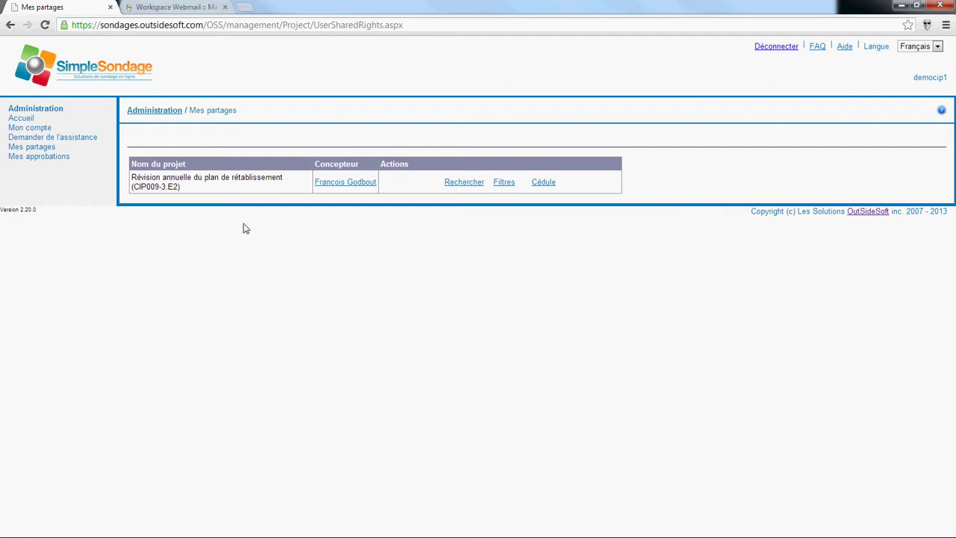
{"action": "left_click", "coordinate": [43, 156]}
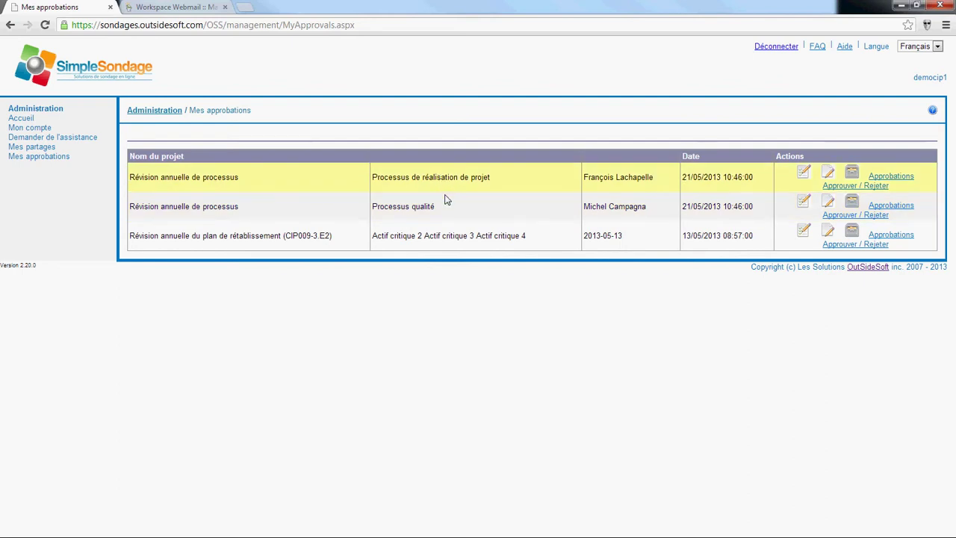
{"action": "left_click", "coordinate": [804, 203]}
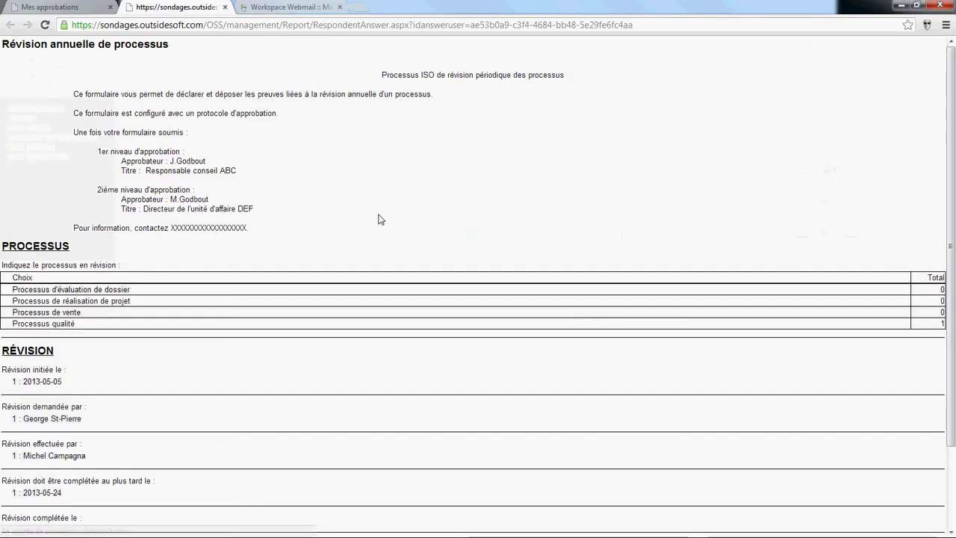
{"action": "scroll", "coordinate": [381, 209], "scroll_direction": "down", "scroll_amount": 3}
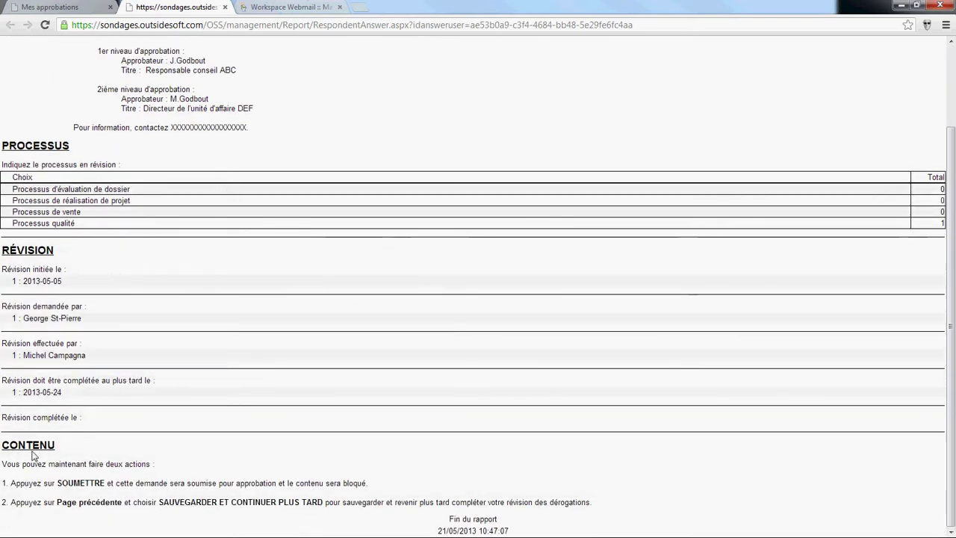
{"action": "left_click", "coordinate": [225, 7]}
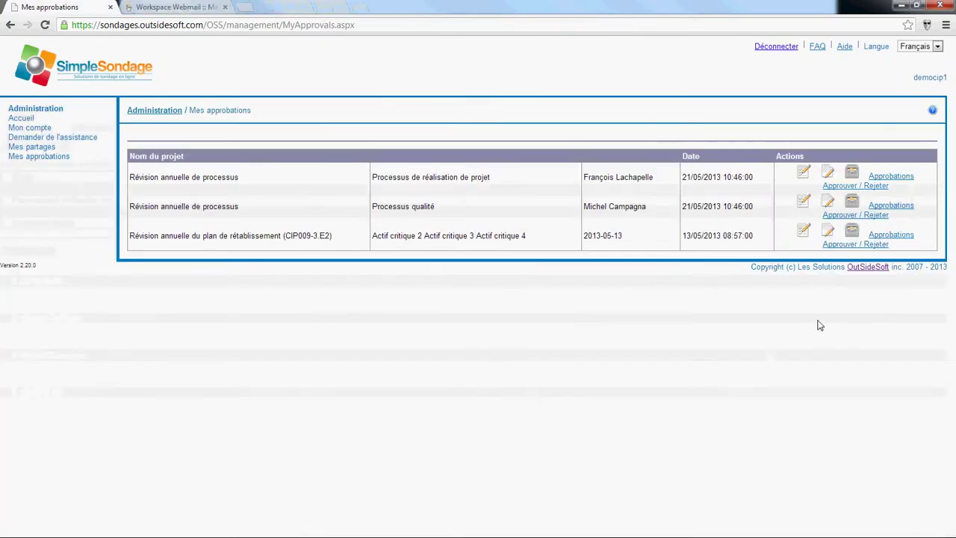
{"action": "left_click", "coordinate": [829, 203]}
{"action": "left_click", "coordinate": [544, 302]}
{"action": "scroll", "coordinate": [520, 340], "scroll_direction": "down", "scroll_amount": 1}
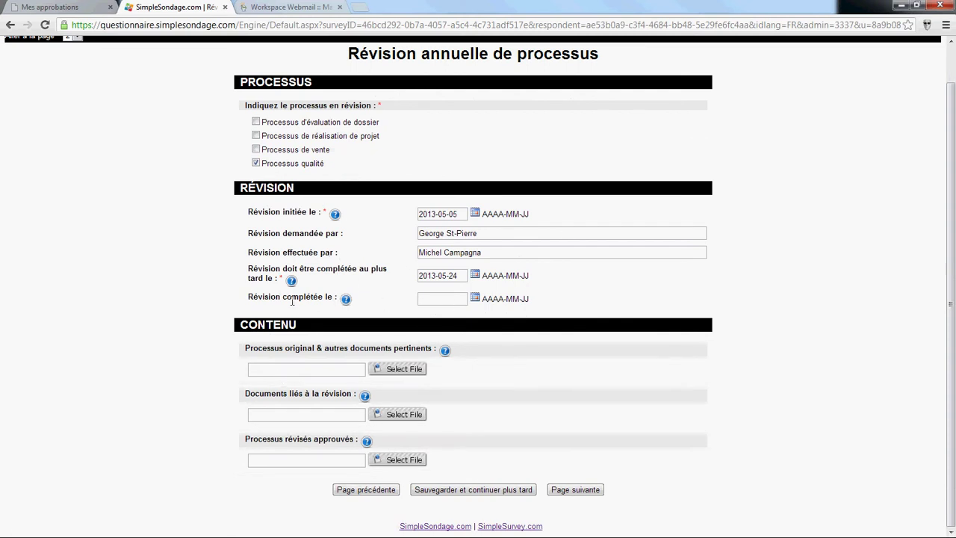
{"action": "left_click", "coordinate": [225, 8]}
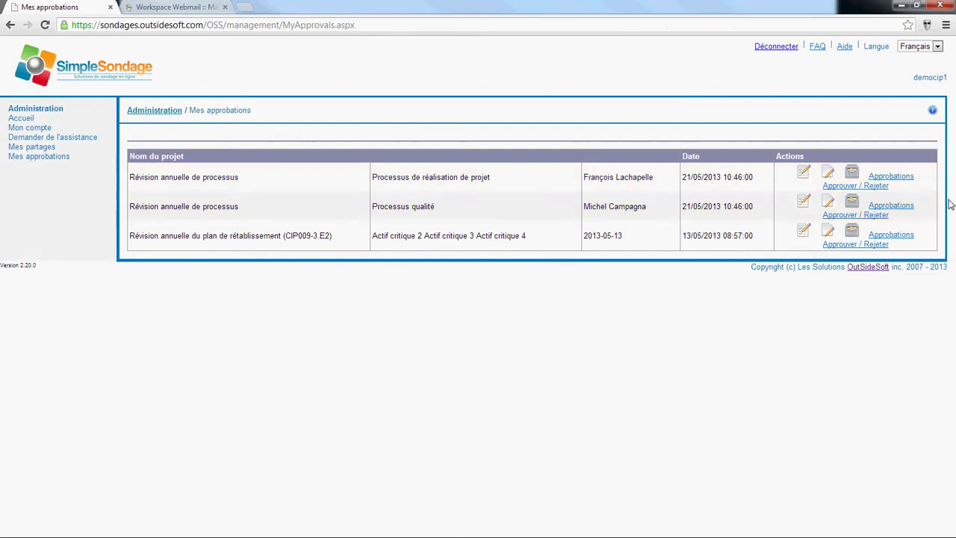
Step: Reject the Processus qualité request with the comment 'Désolé, information incomplète.' and save
{"action": "left_click", "coordinate": [844, 216]}
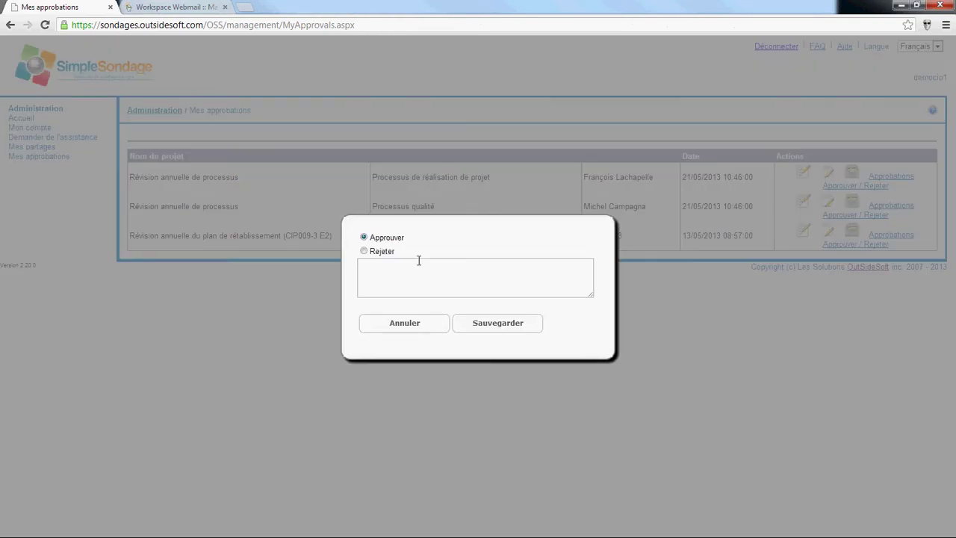
{"action": "left_click", "coordinate": [376, 252]}
{"action": "left_click", "coordinate": [398, 277]}
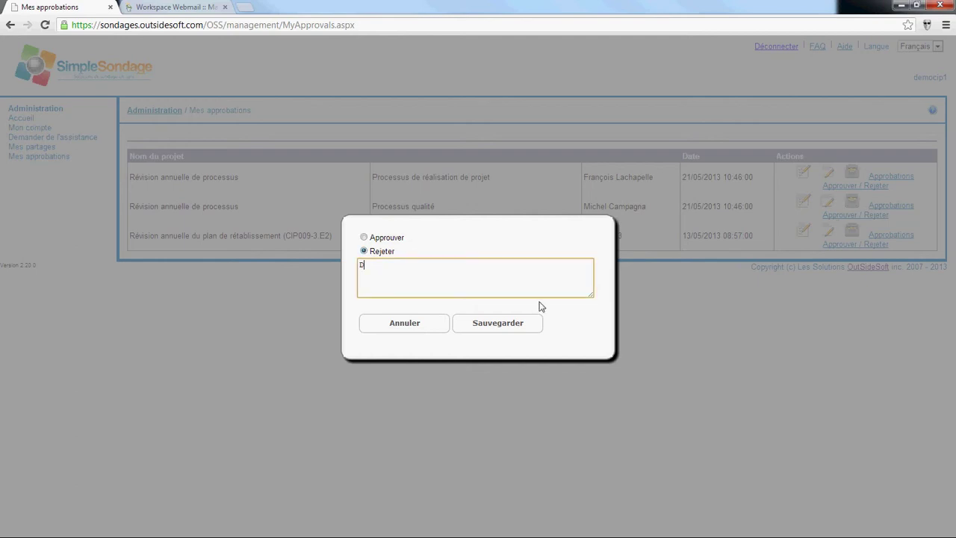
{"action": "type", "text": "Désolé, informaiton in"}
{"action": "key", "text": "BackSpace"}
{"action": "key", "text": "BackSpace"}
{"action": "key", "text": "BackSpace"}
{"action": "key", "text": "BackSpace"}
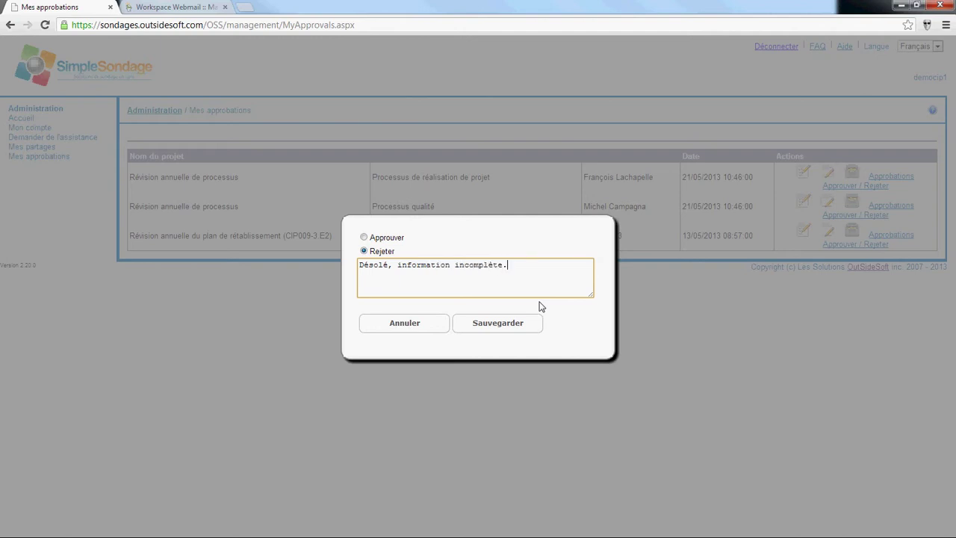
{"action": "left_click", "coordinate": [520, 329]}
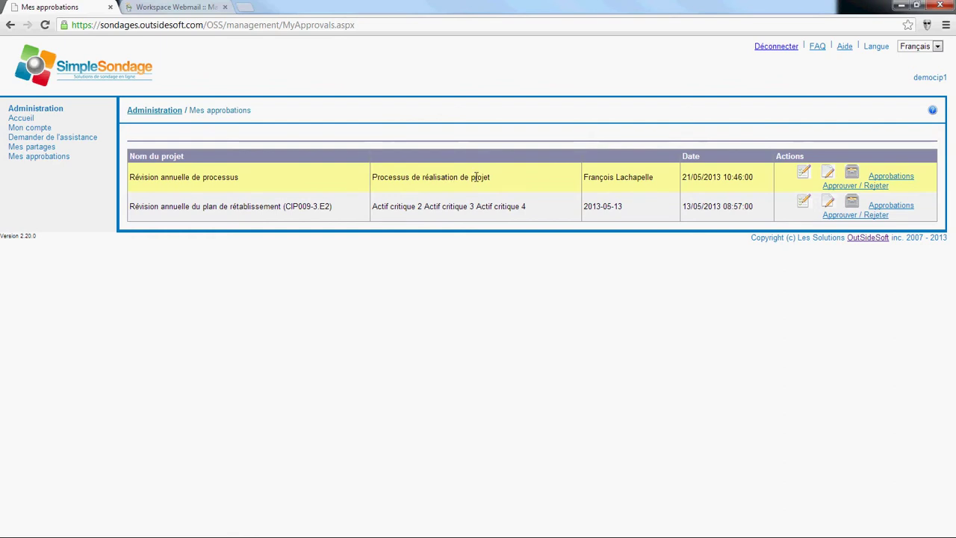
Step: Review the Processus de réalisation de projet request's answer report and attached files
{"action": "left_click", "coordinate": [804, 172]}
{"action": "scroll", "coordinate": [513, 265], "scroll_direction": "down", "scroll_amount": 3}
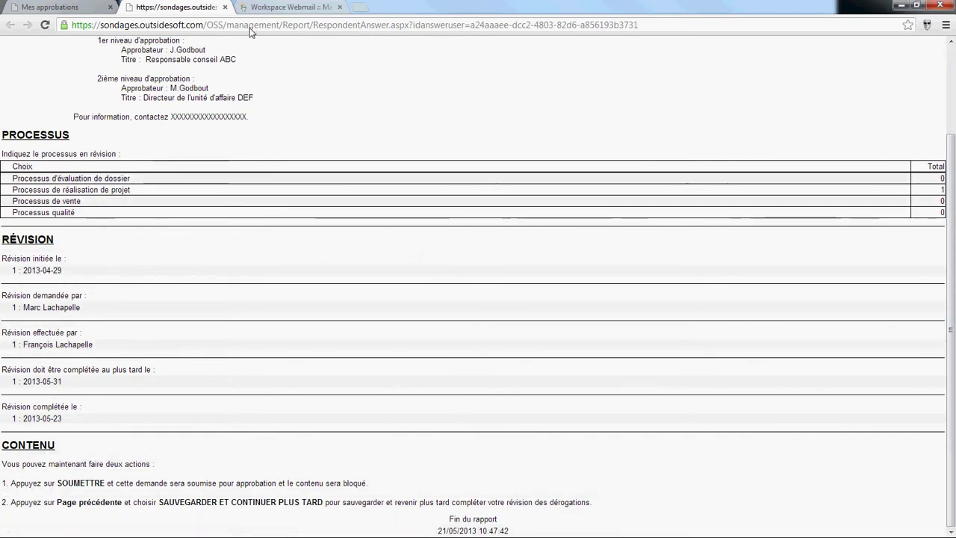
{"action": "left_click", "coordinate": [225, 7]}
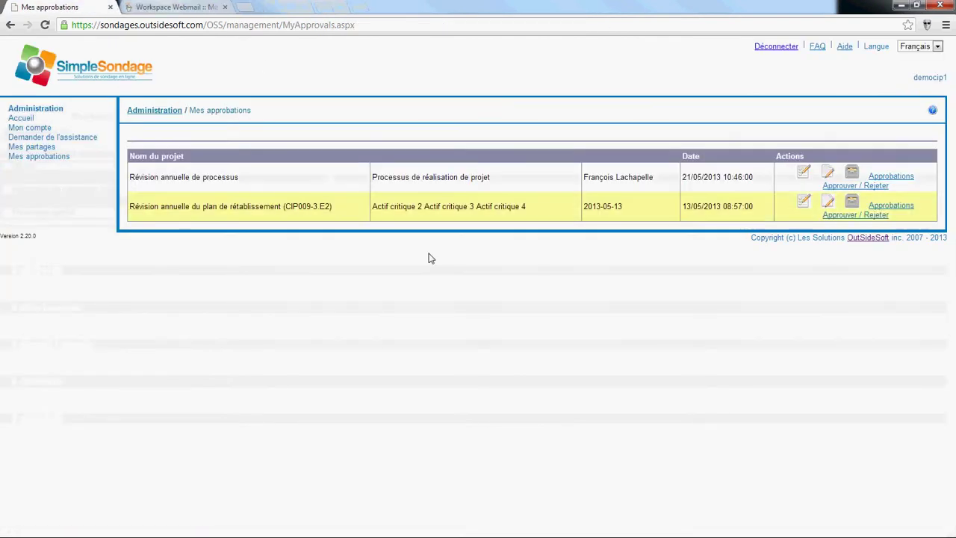
{"action": "left_click", "coordinate": [852, 174]}
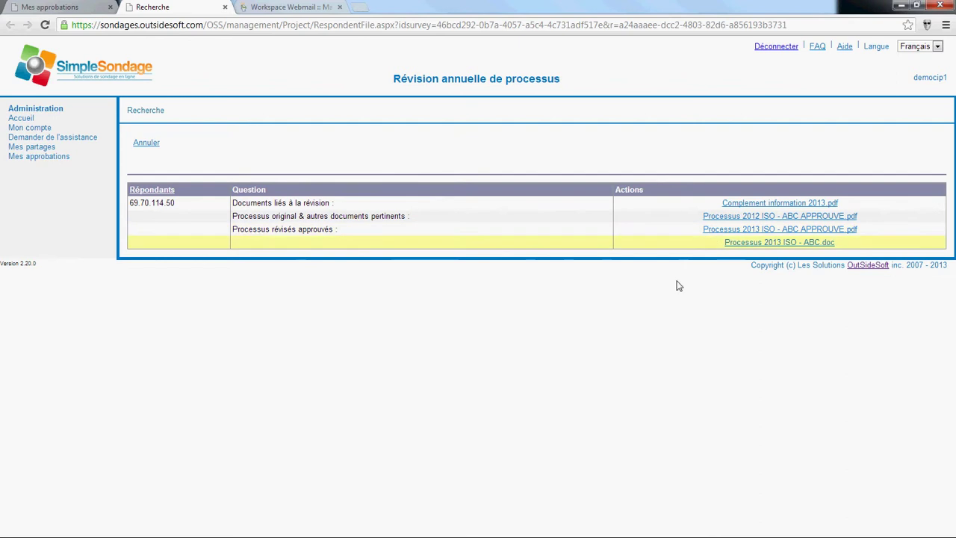
{"action": "left_click", "coordinate": [225, 8]}
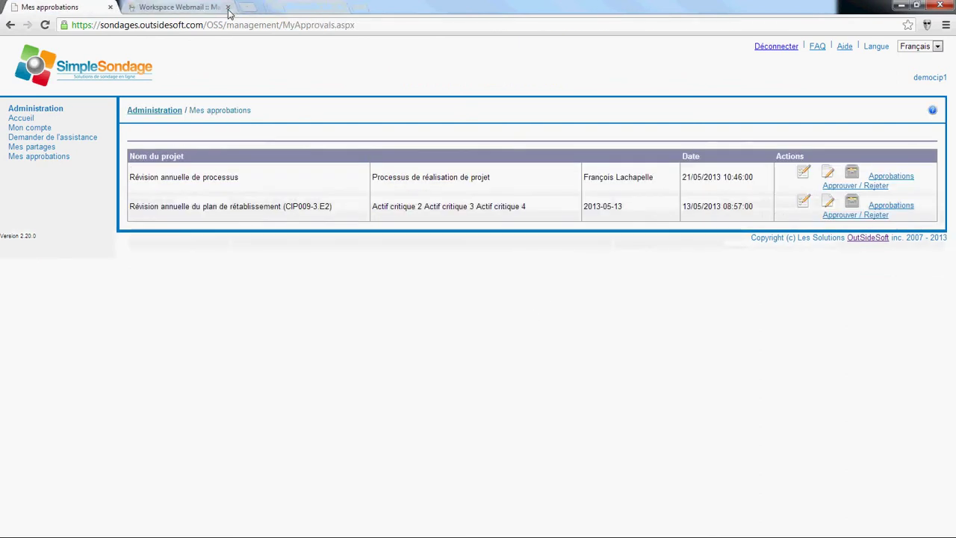
Step: Approve the Processus de réalisation de projet request with a comment, then log out
{"action": "left_click", "coordinate": [873, 185]}
{"action": "left_click", "coordinate": [393, 275]}
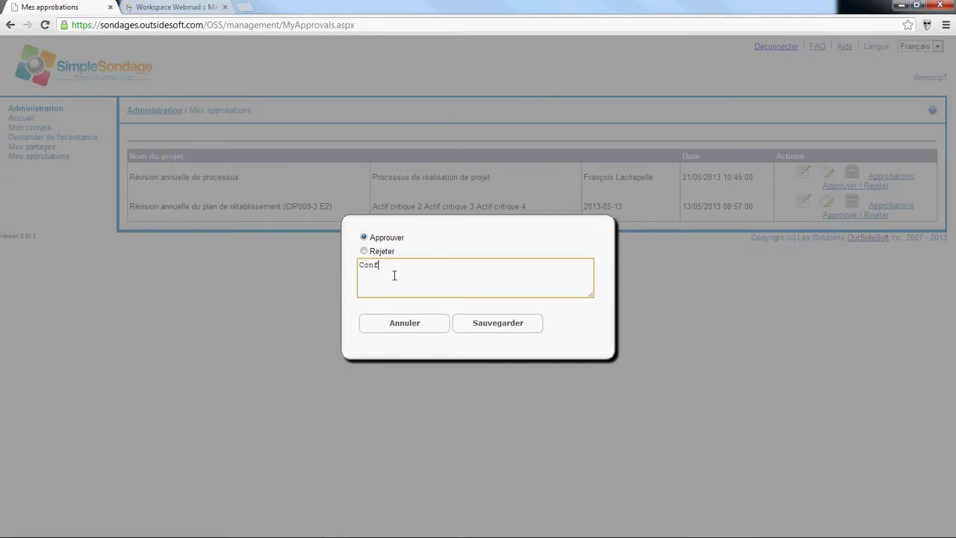
{"action": "left_click", "coordinate": [497, 324]}
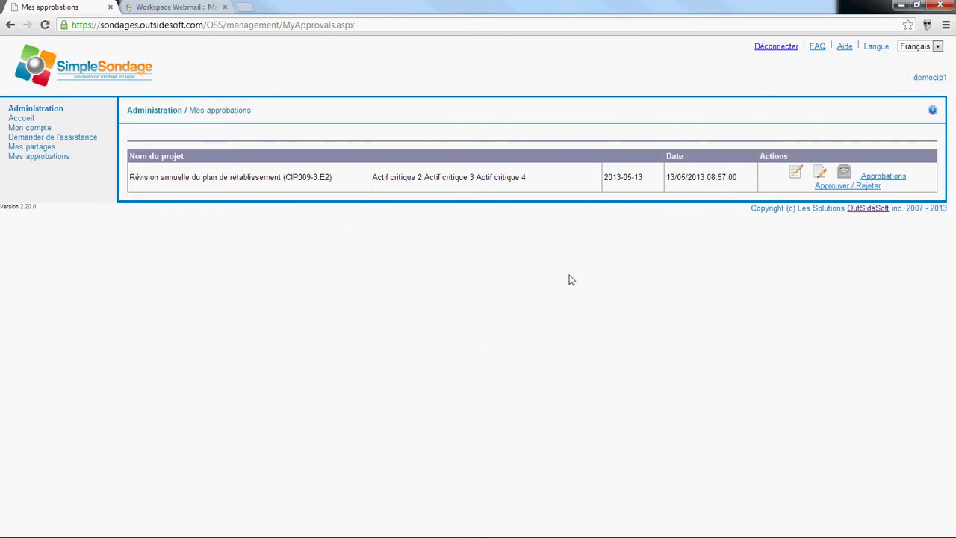
{"action": "left_click", "coordinate": [774, 51]}
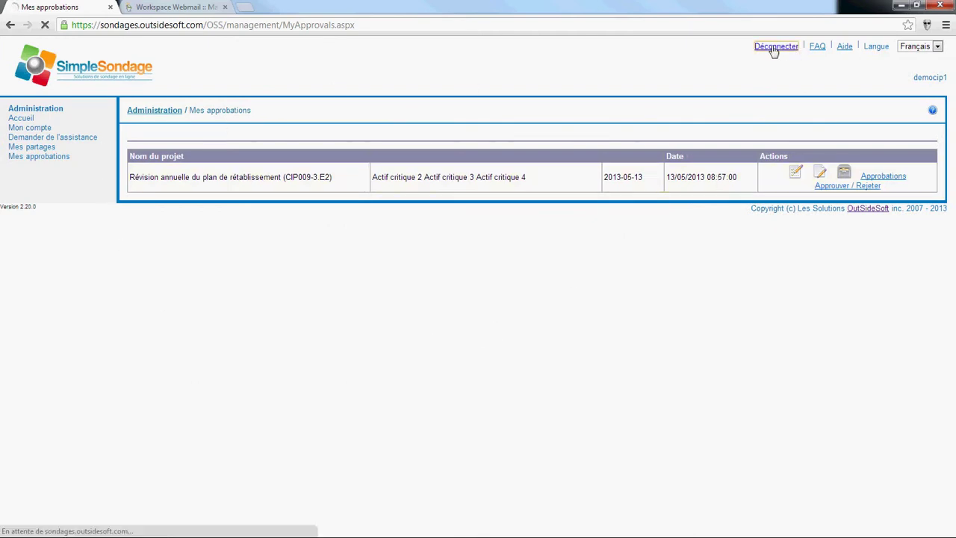
Step: Sign in with the second user's account and open Mes partages
{"action": "type", "text": "democip2"}
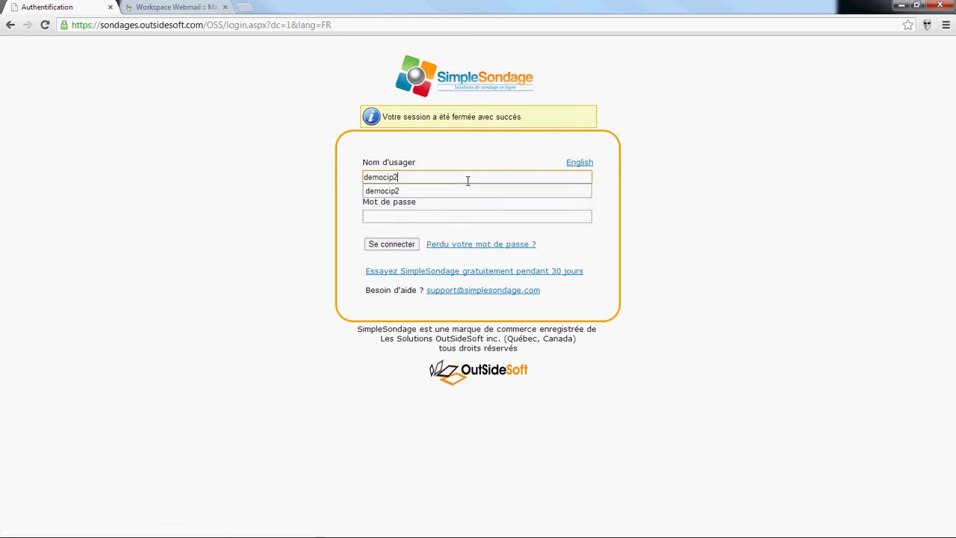
{"action": "key", "text": "Tab"}
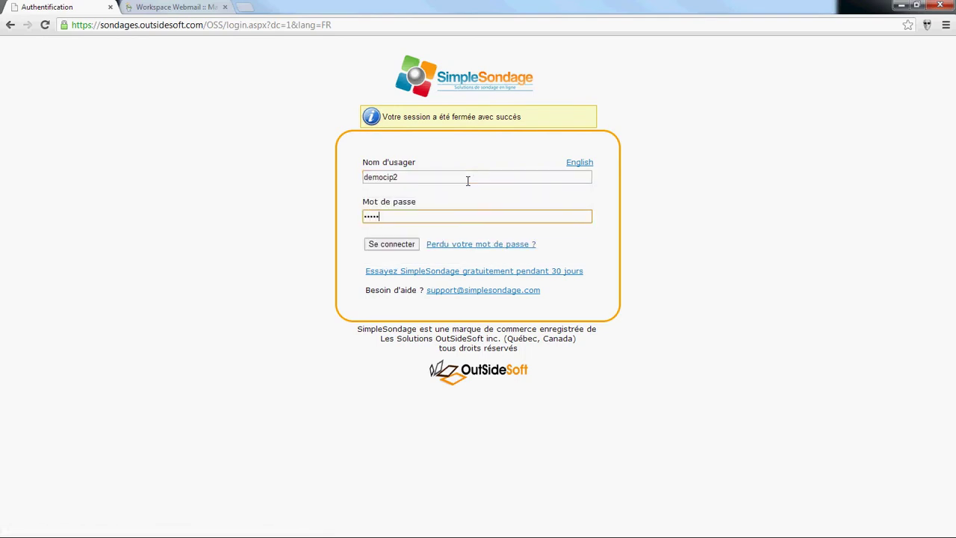
{"action": "key", "text": "Return"}
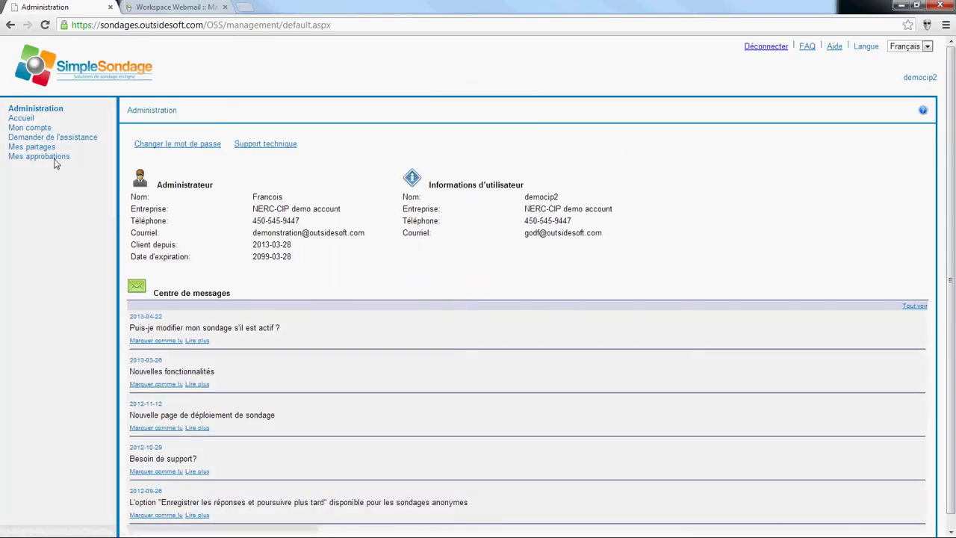
{"action": "left_click", "coordinate": [43, 149]}
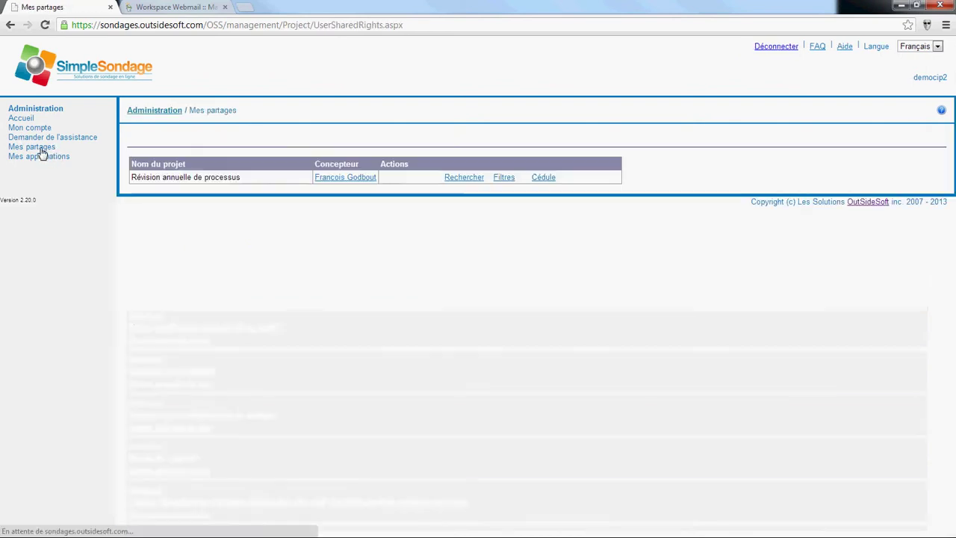
Step: Search the shared project's entries with filter Toutes les entrées to see each approval state
{"action": "left_click", "coordinate": [462, 179]}
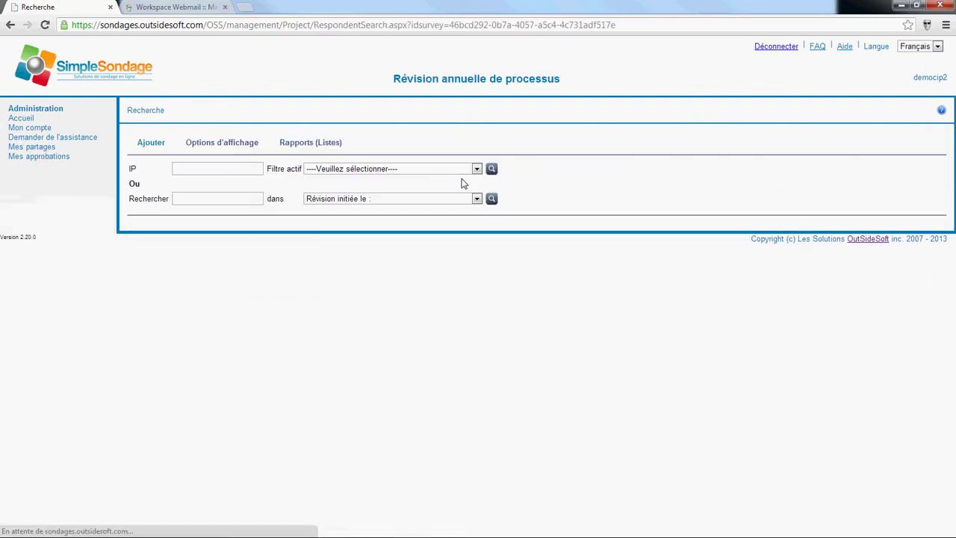
{"action": "left_click", "coordinate": [444, 166]}
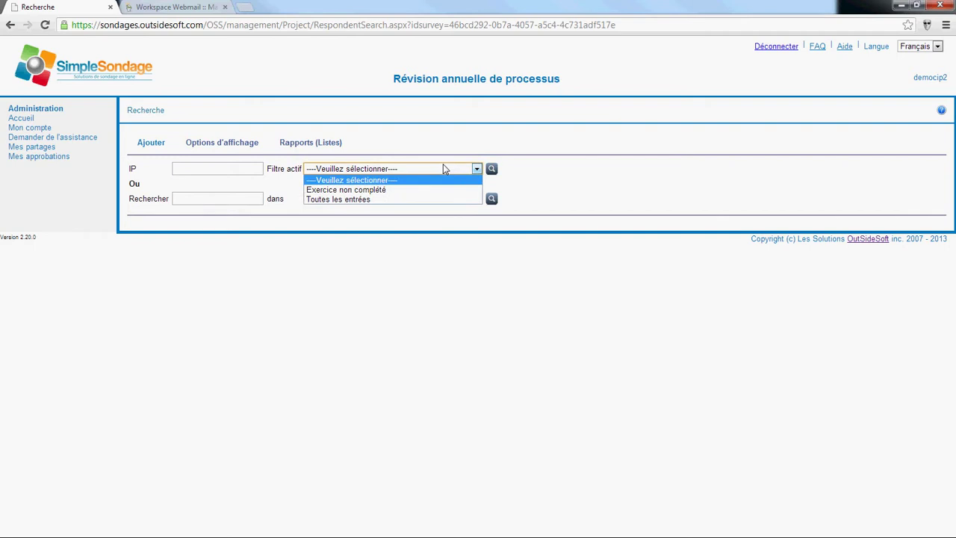
{"action": "left_click", "coordinate": [383, 200]}
{"action": "left_click", "coordinate": [491, 169]}
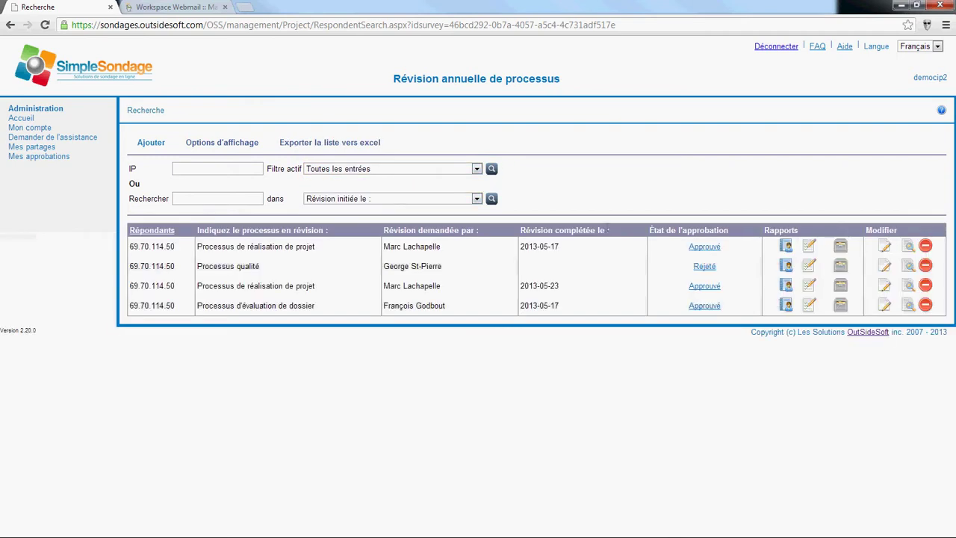
{"action": "left_click_drag", "start_coordinate": [197, 267], "coordinate": [680, 264]}
{"action": "left_click", "coordinate": [668, 271]}
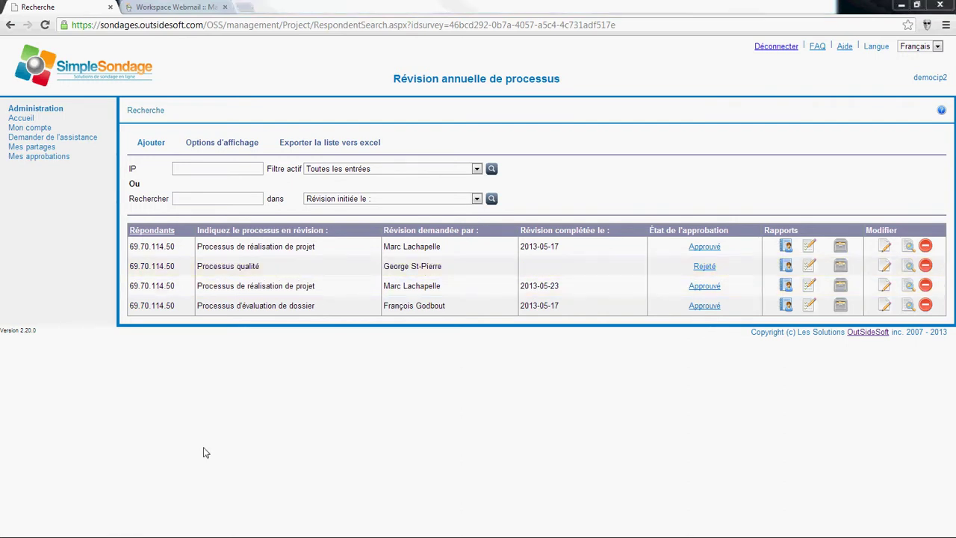
Step: In Webmail, read the rejection notification email and its comment
{"action": "left_click", "coordinate": [169, 9]}
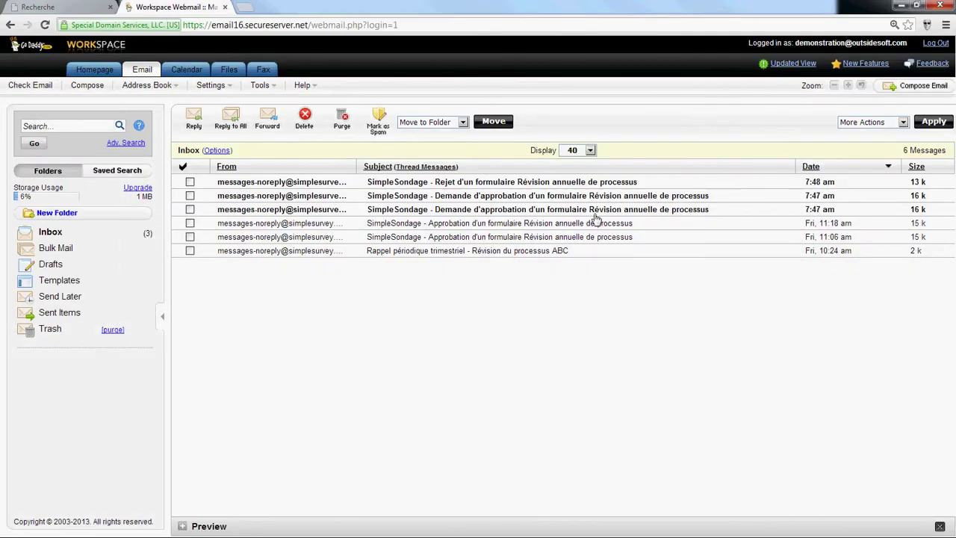
{"action": "left_click", "coordinate": [493, 182]}
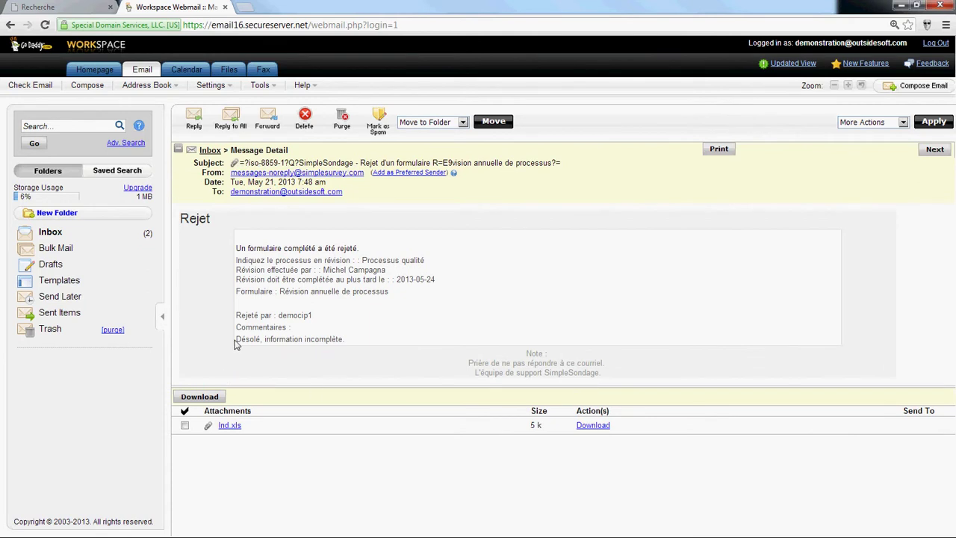
{"action": "left_click_drag", "start_coordinate": [236, 344], "coordinate": [364, 341]}
{"action": "left_click", "coordinate": [324, 363]}
{"action": "left_click", "coordinate": [211, 151]}
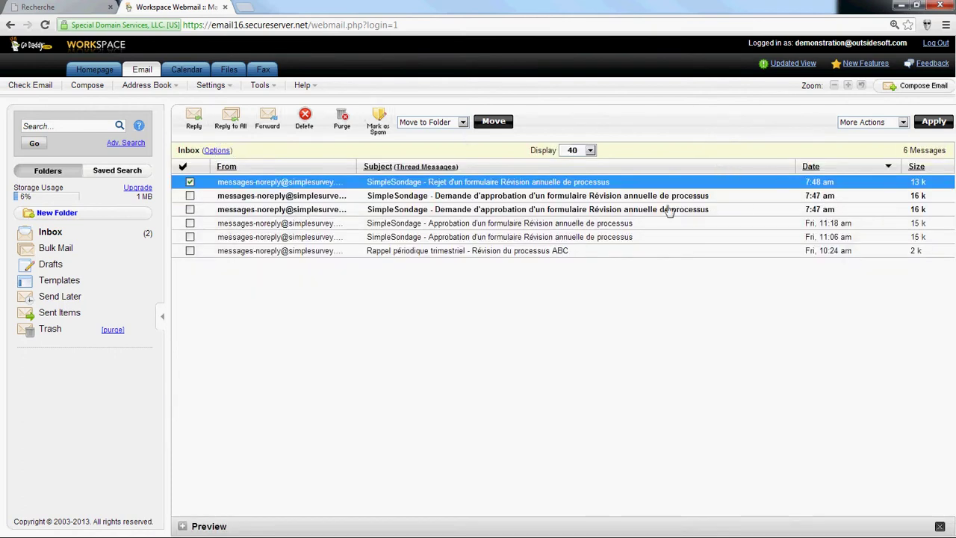
Step: Read the Demande d'approbation email, then return to SimpleSondage's entry search
{"action": "left_click", "coordinate": [525, 212]}
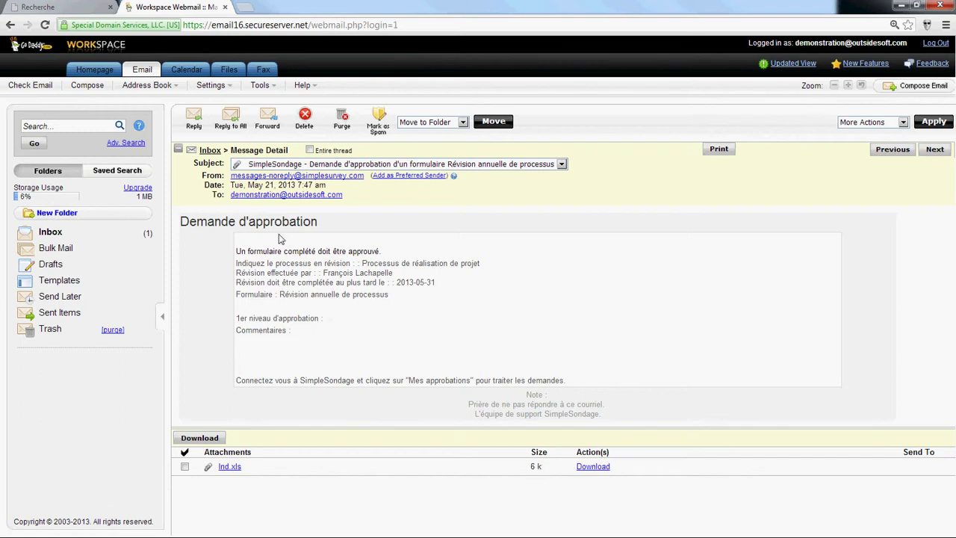
{"action": "left_click_drag", "start_coordinate": [372, 381], "coordinate": [566, 382]}
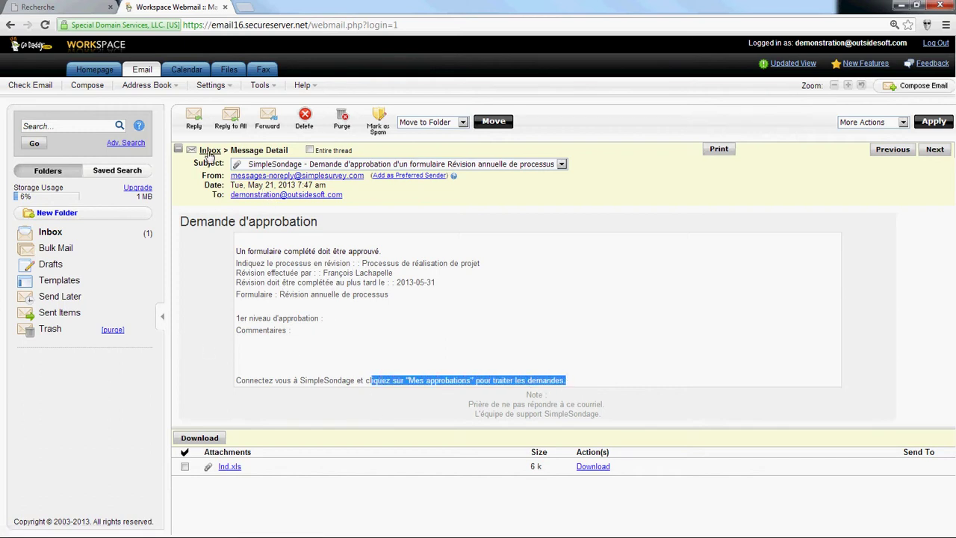
{"action": "left_click", "coordinate": [210, 150]}
{"action": "left_click", "coordinate": [45, 7]}
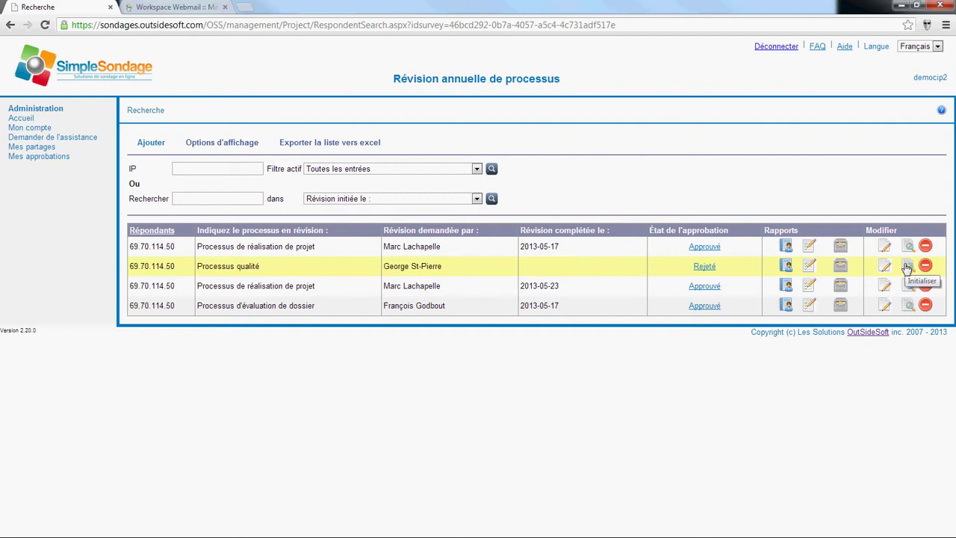
Step: Reset the Processus qualité entry's approval status and confirm with OK
{"action": "left_click", "coordinate": [908, 267]}
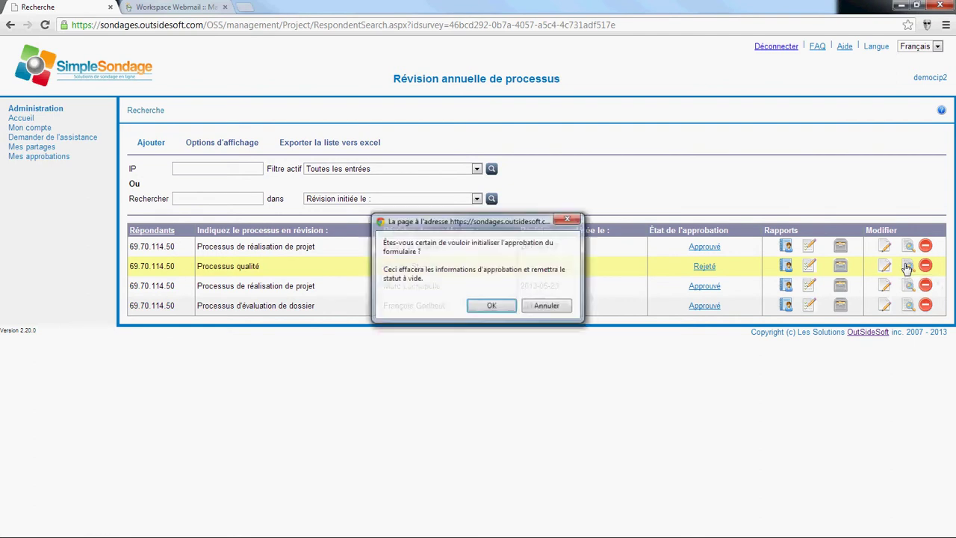
{"action": "left_click", "coordinate": [490, 306]}
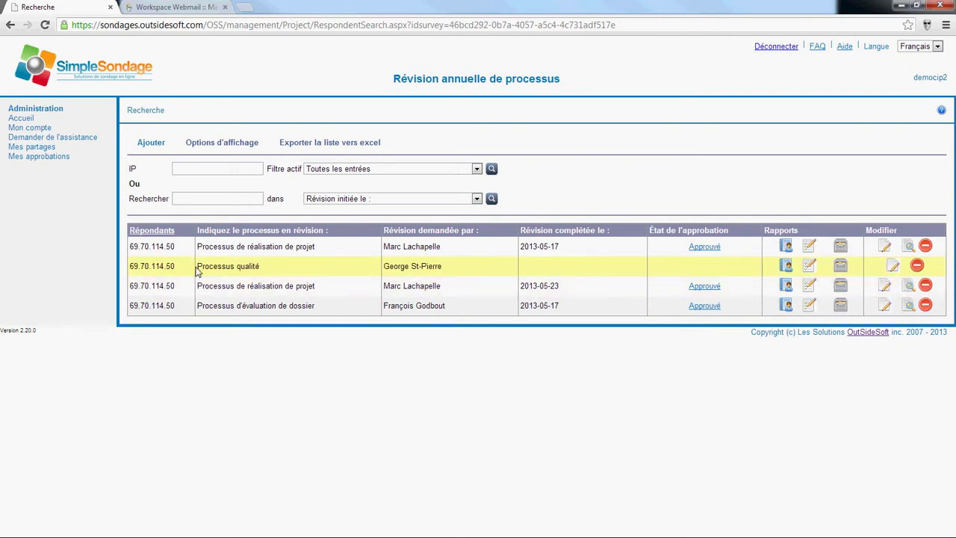
{"action": "left_click_drag", "start_coordinate": [198, 268], "coordinate": [294, 268]}
{"action": "left_click", "coordinate": [583, 416]}
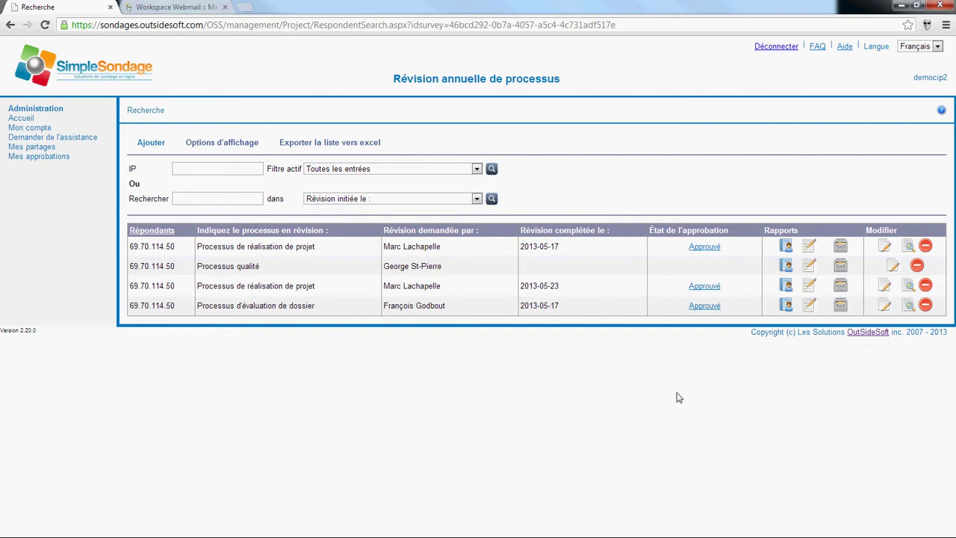
Step: Open the third entry's form to review it, then close it
{"action": "left_click", "coordinate": [885, 285]}
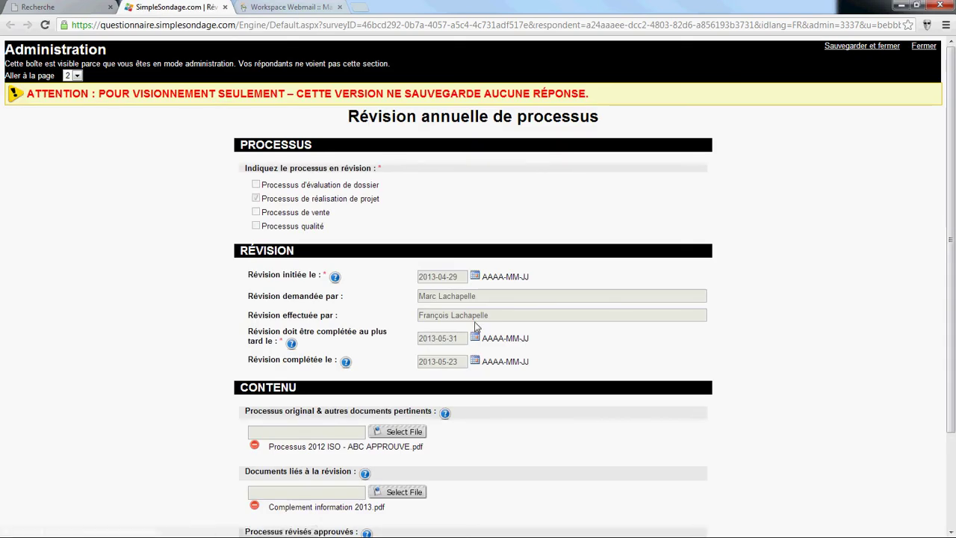
{"action": "scroll", "coordinate": [545, 299], "scroll_direction": "down", "scroll_amount": 3}
{"action": "scroll", "coordinate": [548, 303], "scroll_direction": "up", "scroll_amount": 3}
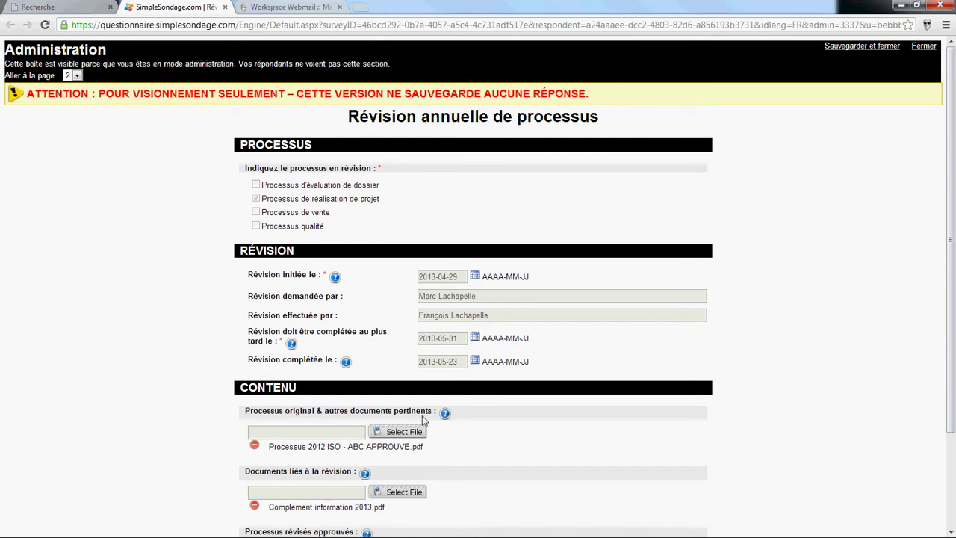
{"action": "left_click", "coordinate": [225, 6]}
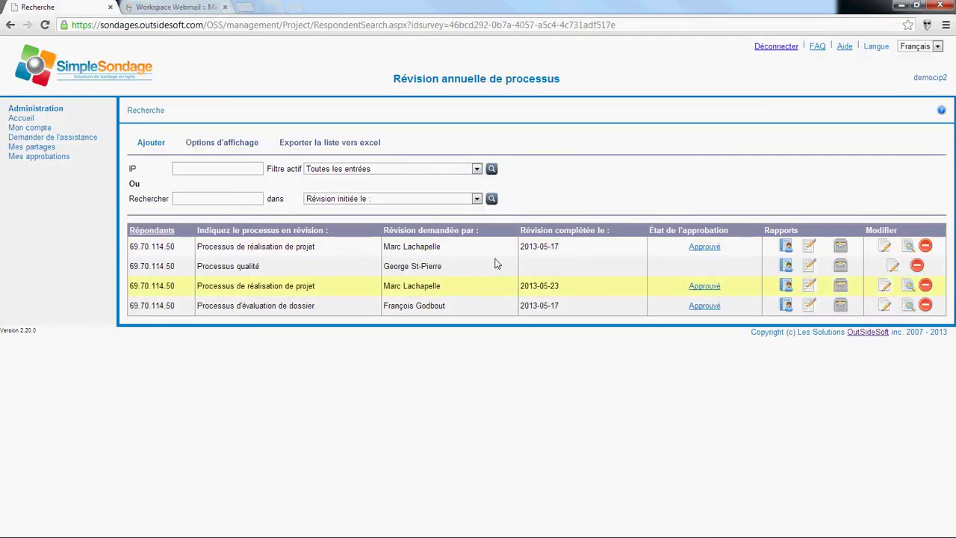
Step: Keep the Toutes les entrées filter and export the respondent list to Excel
{"action": "left_click", "coordinate": [462, 169]}
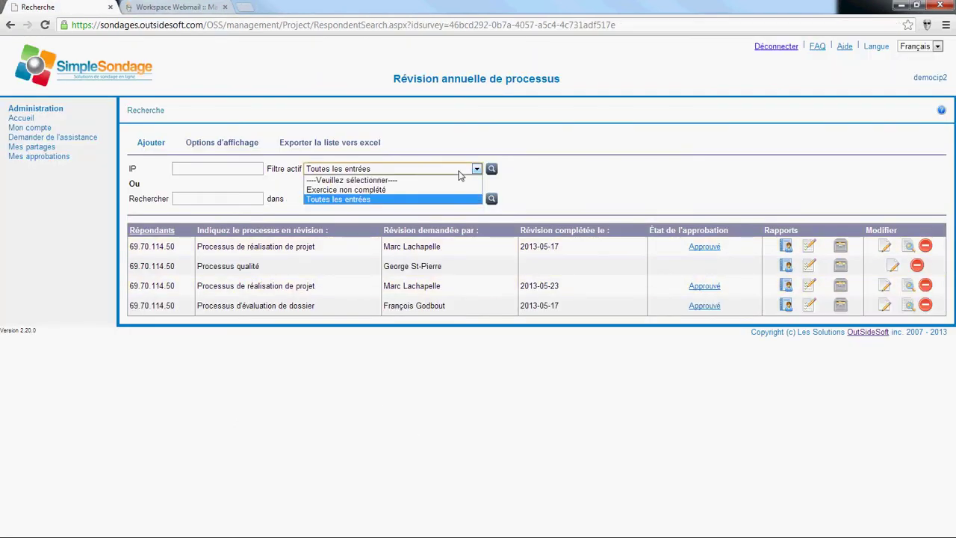
{"action": "left_click", "coordinate": [462, 174]}
{"action": "left_click", "coordinate": [643, 193]}
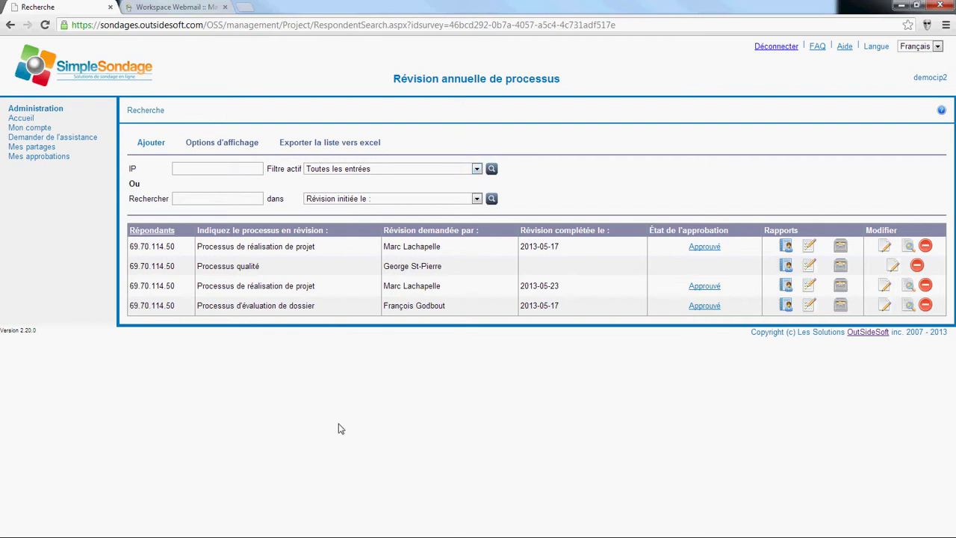
{"action": "left_click", "coordinate": [319, 144]}
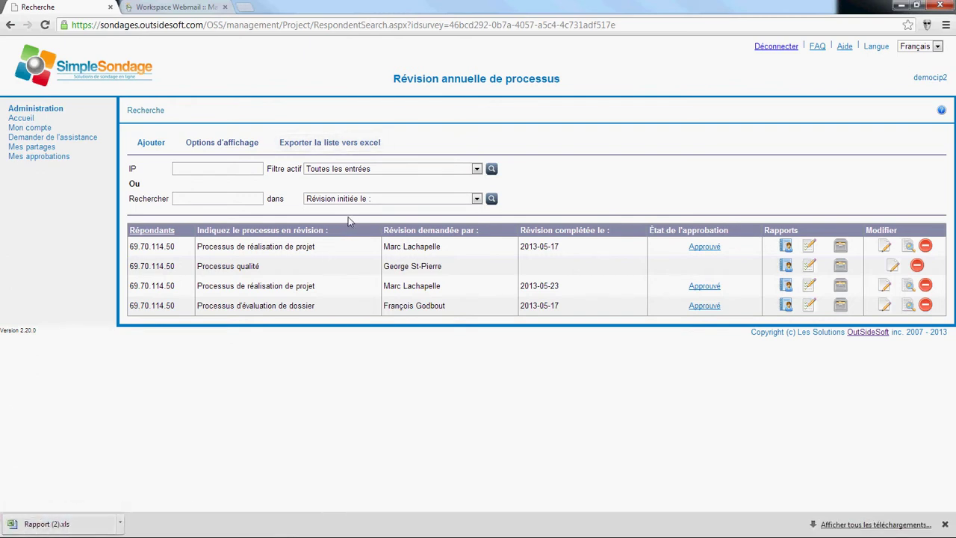
Step: Open Rapport (2).xls, autofit column B, and close it without saving
{"action": "left_click", "coordinate": [43, 525]}
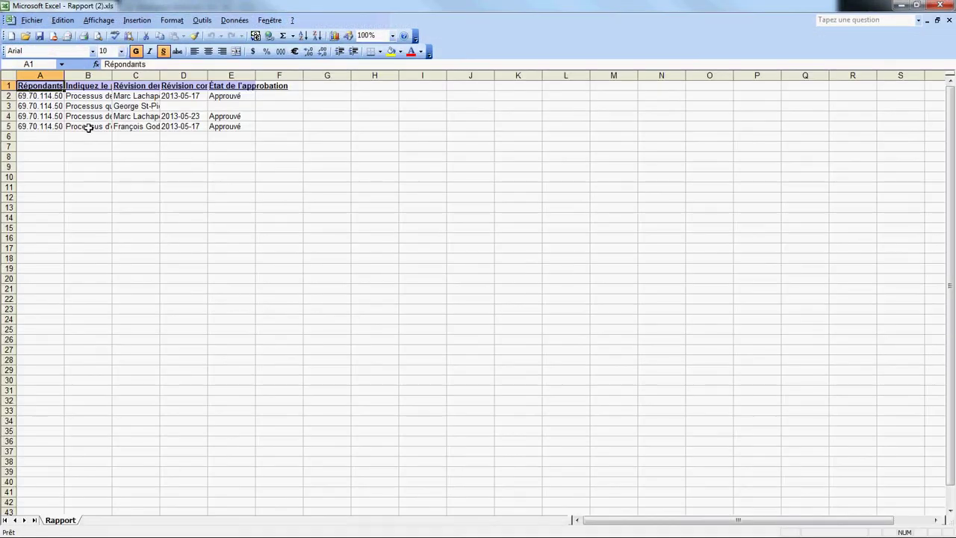
{"action": "double_click", "coordinate": [111, 75]}
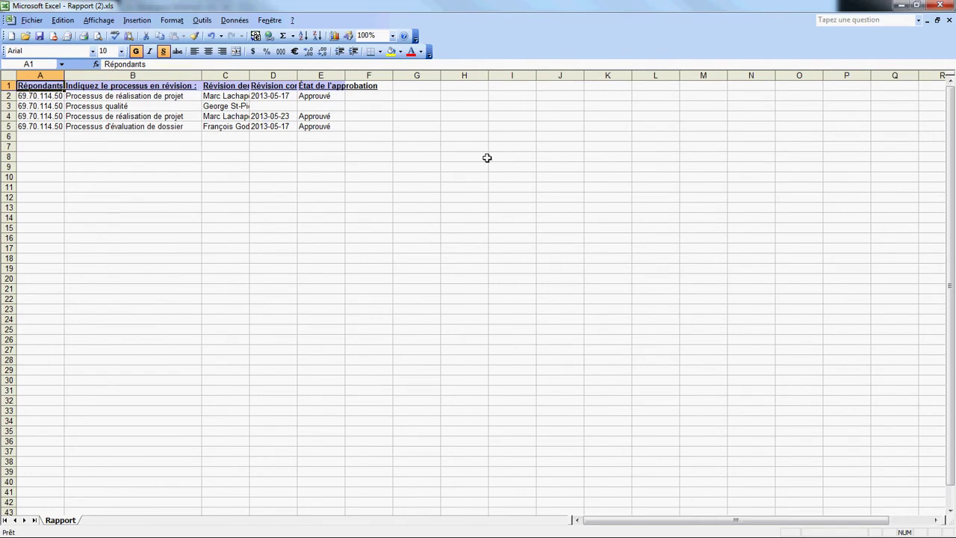
{"action": "left_click", "coordinate": [948, 19]}
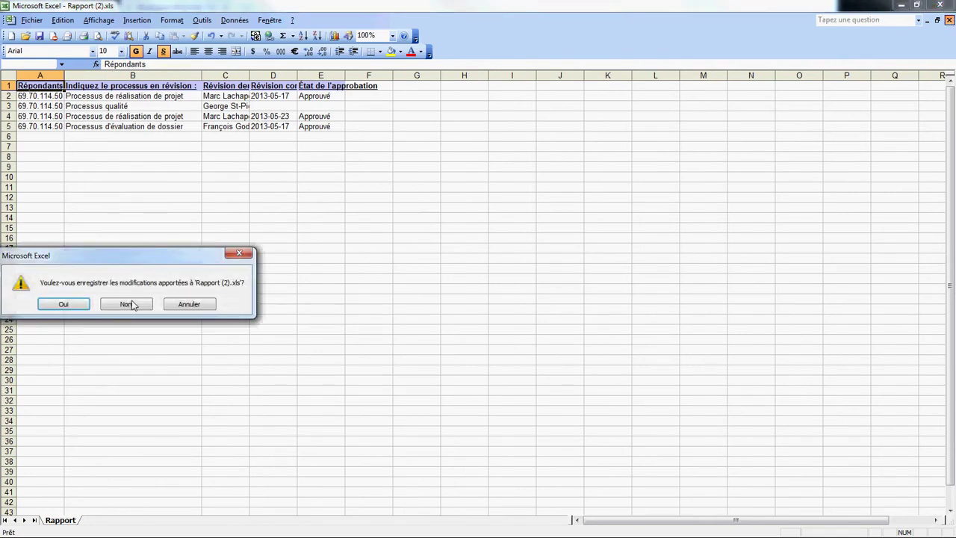
{"action": "left_click", "coordinate": [127, 302]}
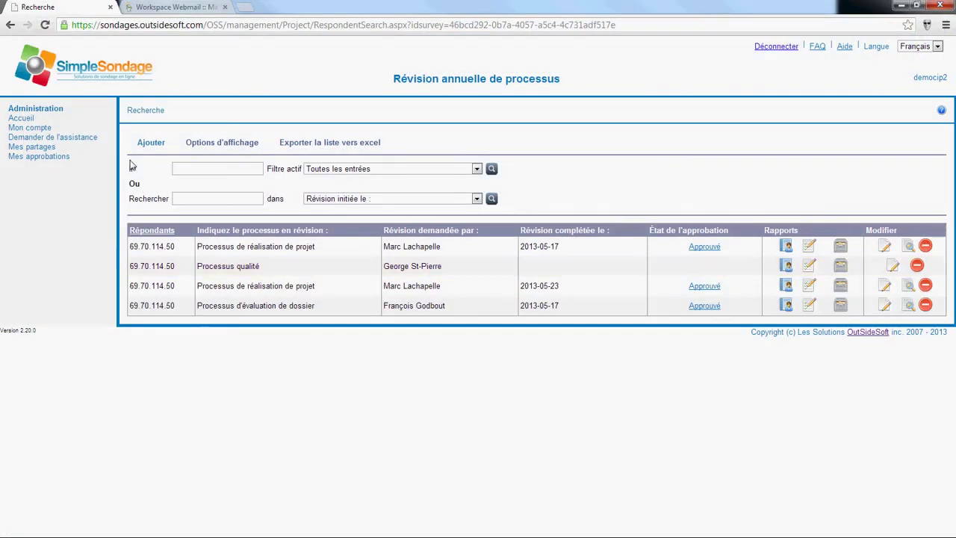
{"action": "left_click", "coordinate": [41, 148]}
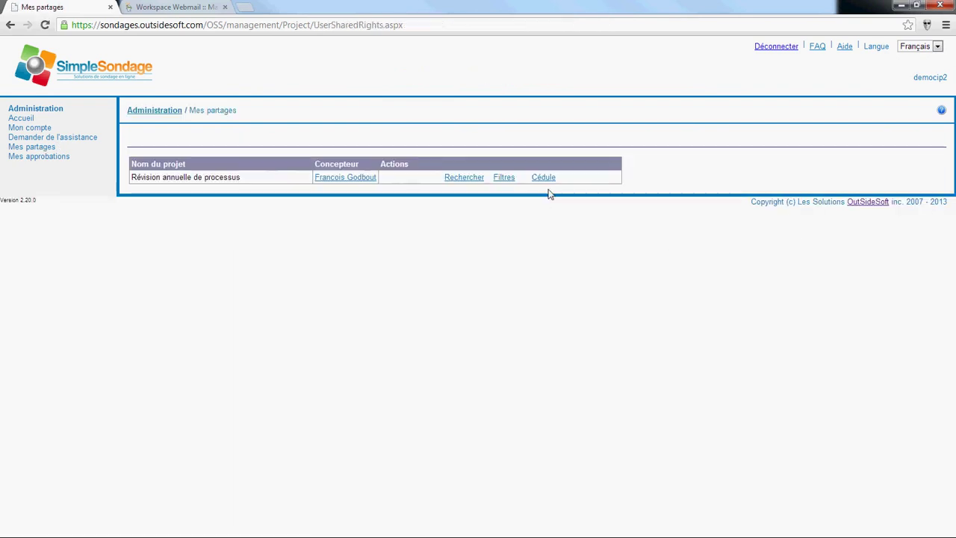
{"action": "left_click", "coordinate": [544, 178]}
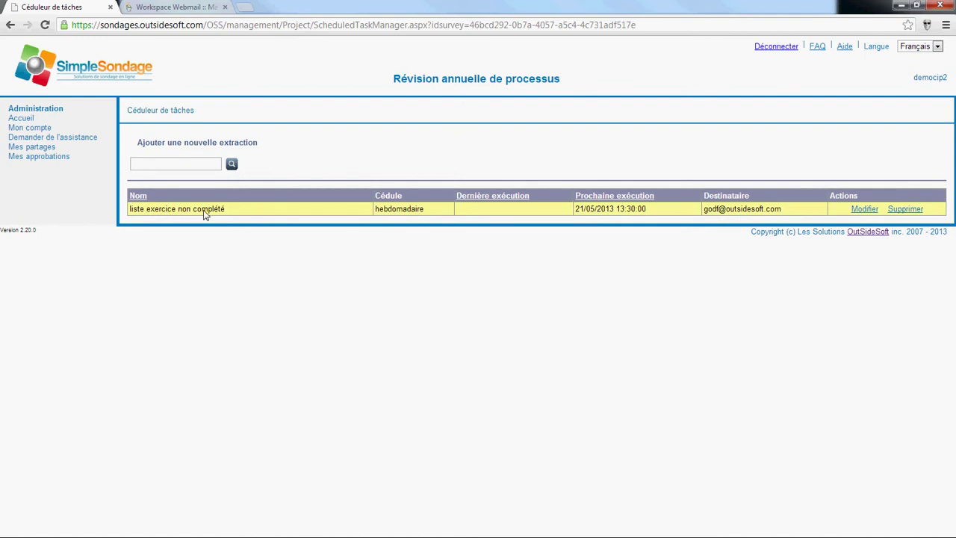
{"action": "left_click_drag", "start_coordinate": [379, 210], "coordinate": [443, 212]}
{"action": "left_click", "coordinate": [864, 209]}
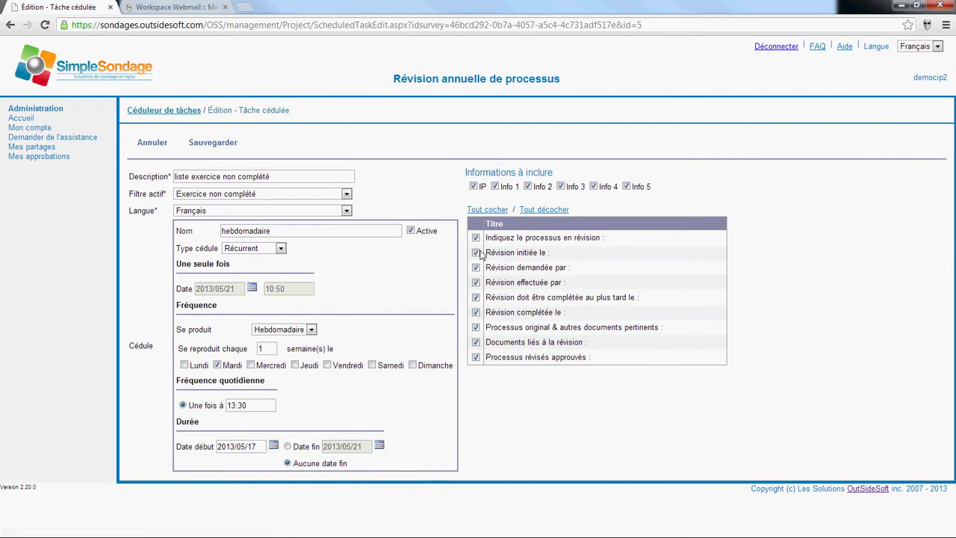
{"action": "left_click", "coordinate": [258, 249]}
{"action": "left_click", "coordinate": [258, 257]}
{"action": "left_click", "coordinate": [203, 195]}
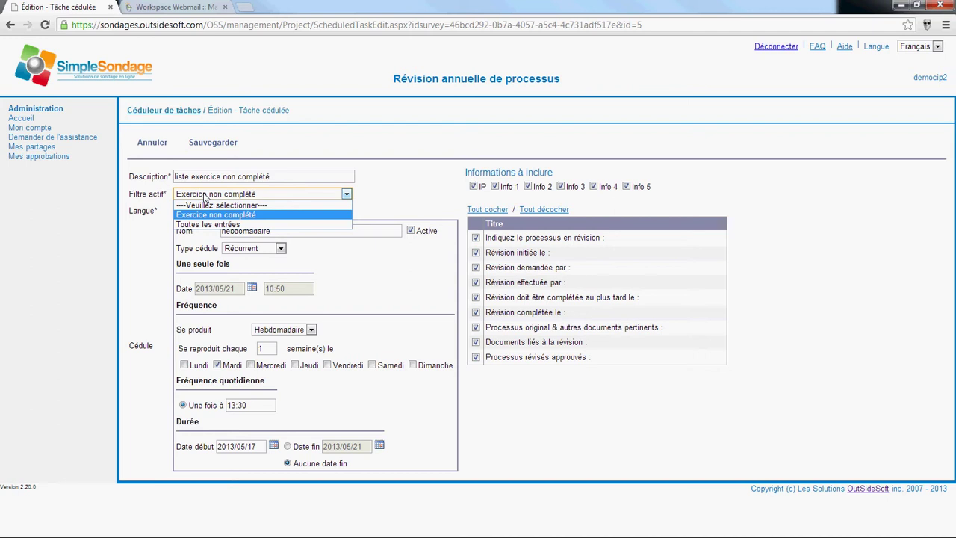
{"action": "left_click", "coordinate": [204, 197]}
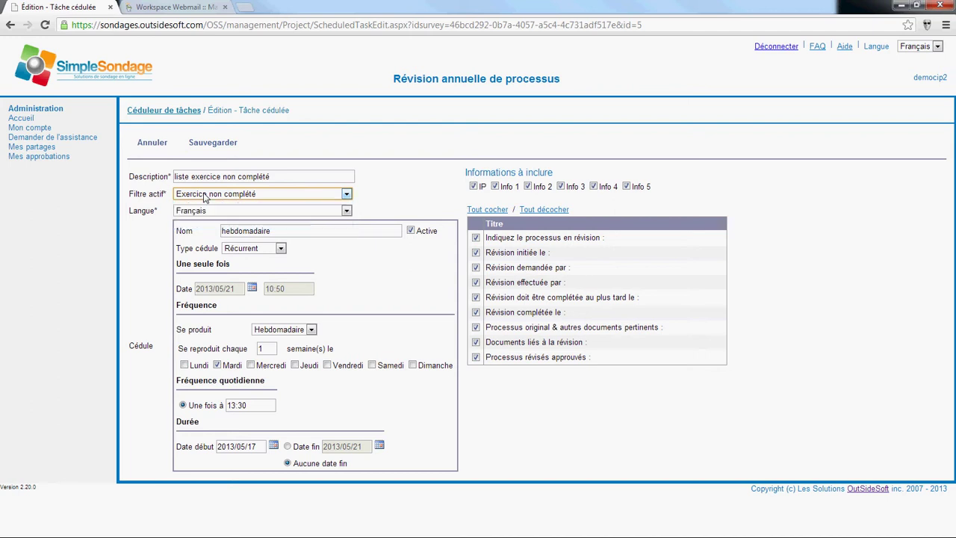
{"action": "left_click", "coordinate": [144, 147]}
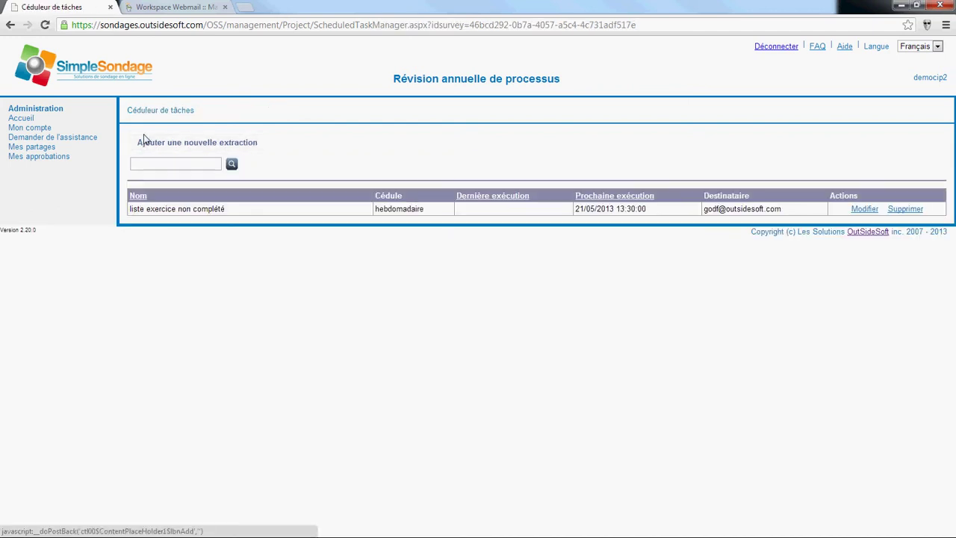
{"action": "left_click", "coordinate": [33, 148]}
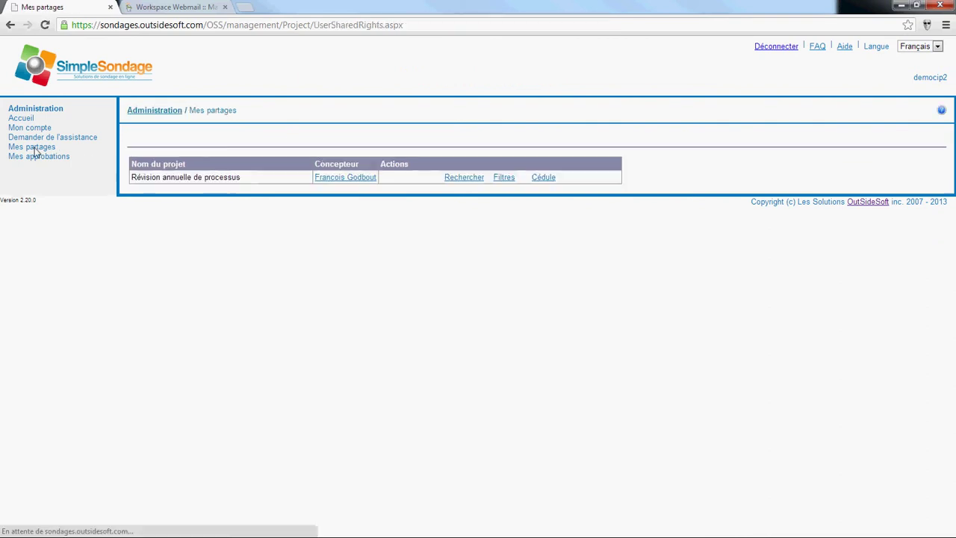
{"action": "left_click", "coordinate": [464, 179]}
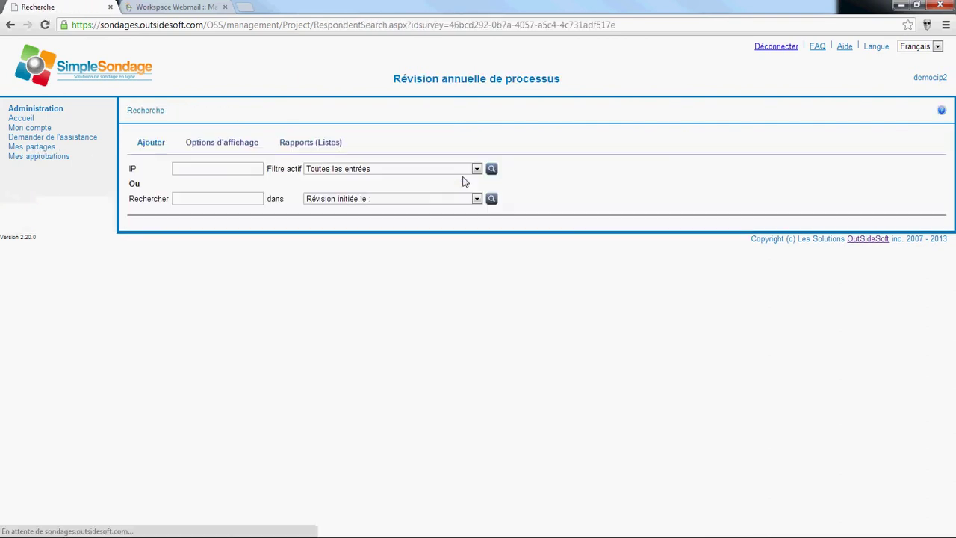
{"action": "left_click", "coordinate": [423, 170]}
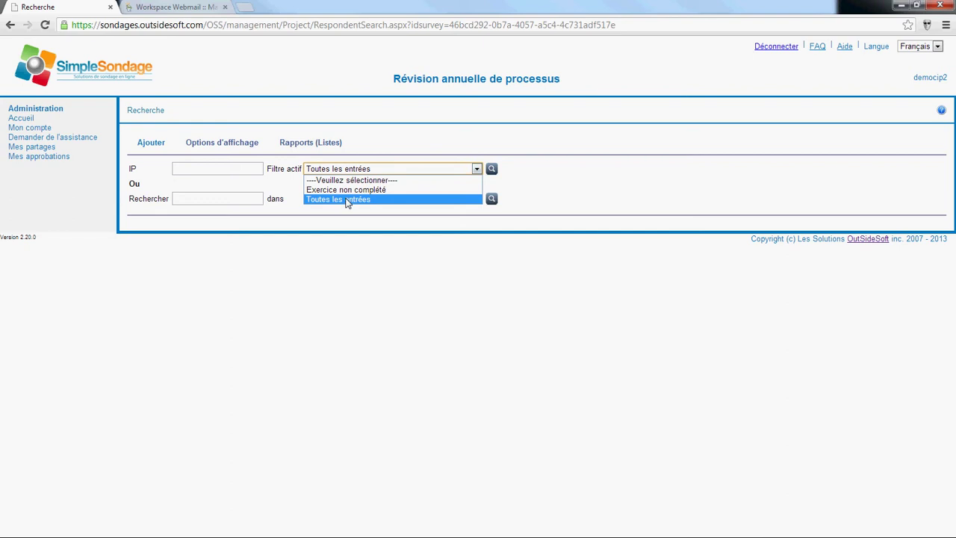
{"action": "left_click", "coordinate": [348, 200]}
{"action": "left_click", "coordinate": [491, 169]}
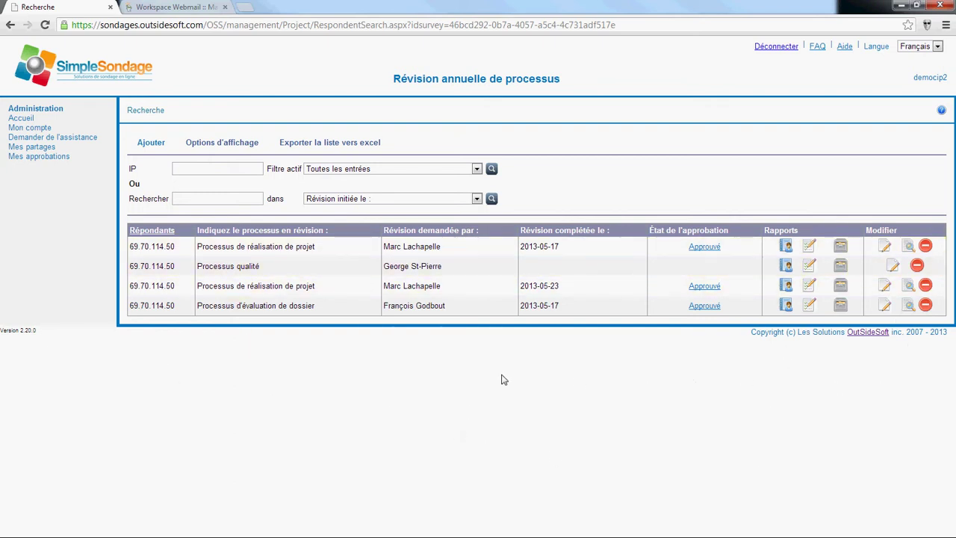
{"action": "left_click", "coordinate": [776, 47]}
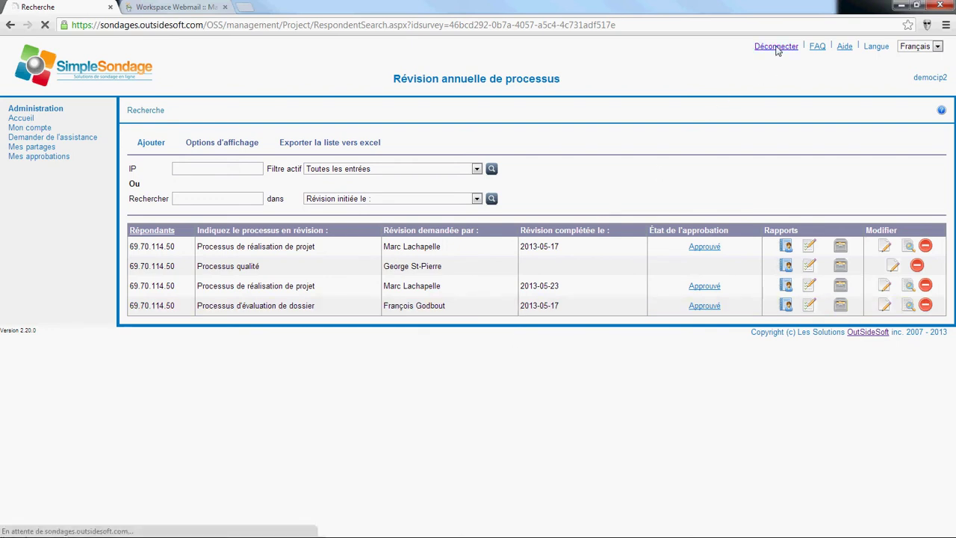
Step: Sign in with the project owner's username and password
{"action": "type", "text": "democip"}
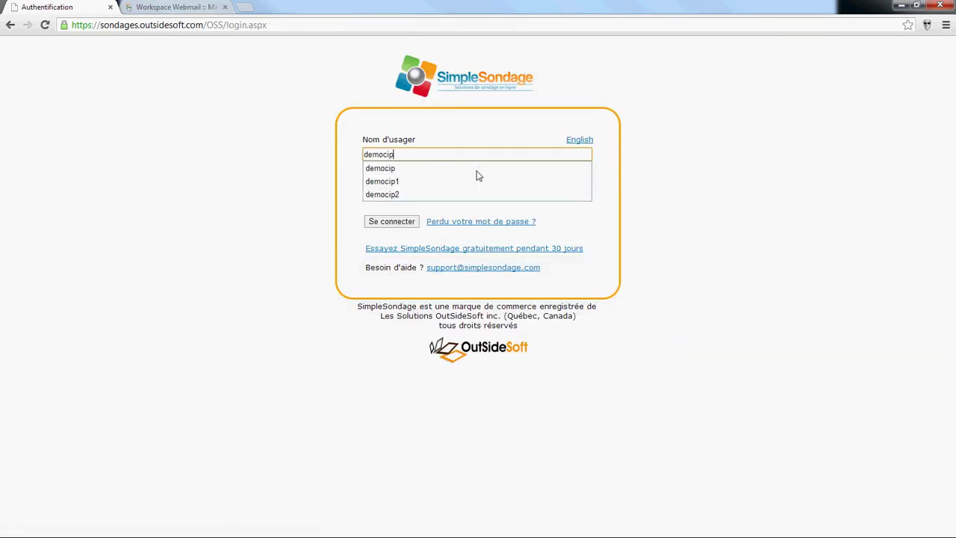
{"action": "key", "text": "Tab"}
{"action": "key", "text": "Return"}
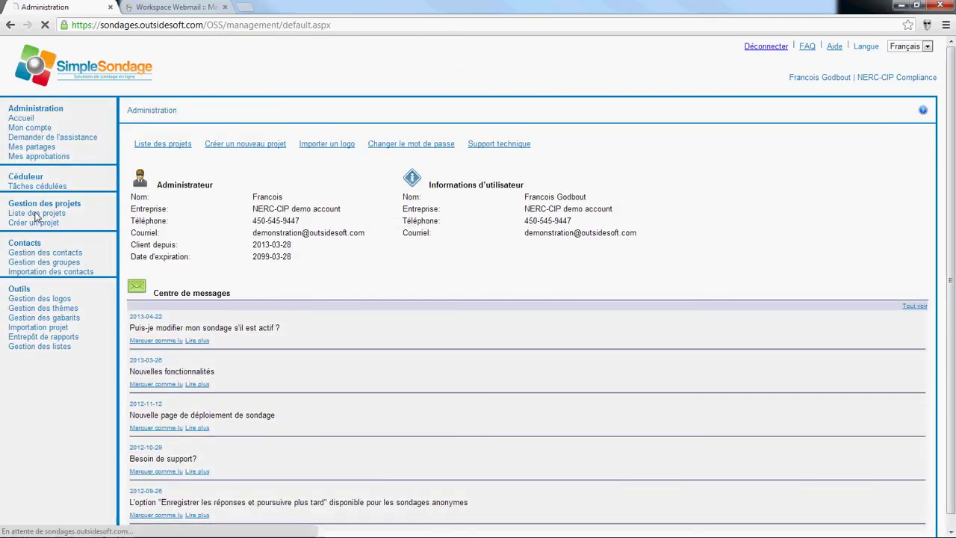
Step: Open Partage des données for the Révision annuelle de processus project
{"action": "left_click", "coordinate": [36, 213]}
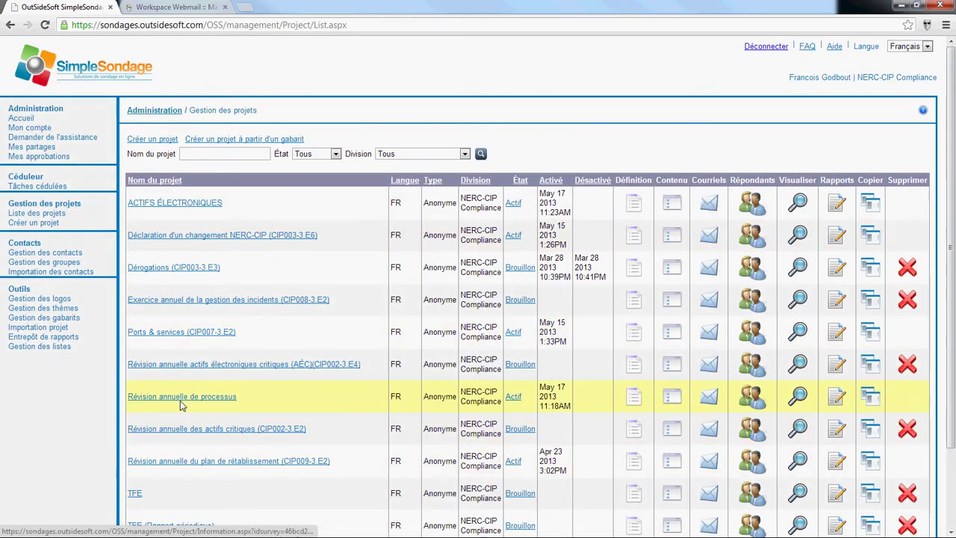
{"action": "left_click", "coordinate": [180, 402]}
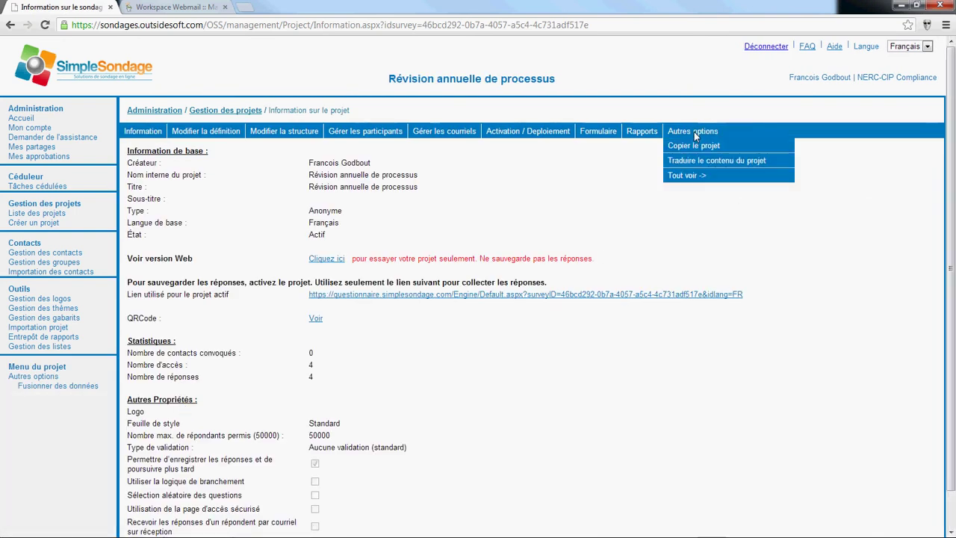
{"action": "left_click", "coordinate": [695, 132]}
{"action": "left_click", "coordinate": [183, 419]}
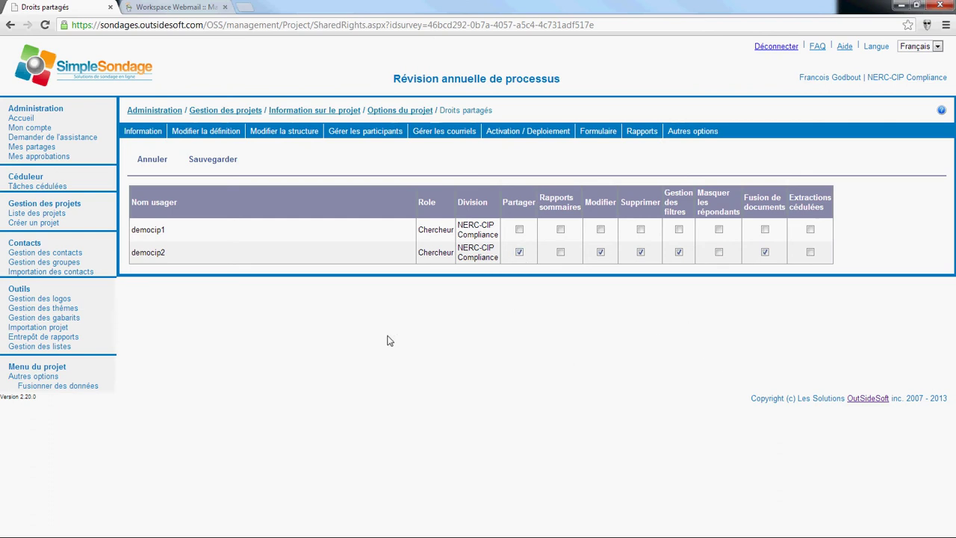
Step: Cancel the Droits partagés changes and advance the presentation to the closing Questions slide
{"action": "left_click", "coordinate": [150, 160]}
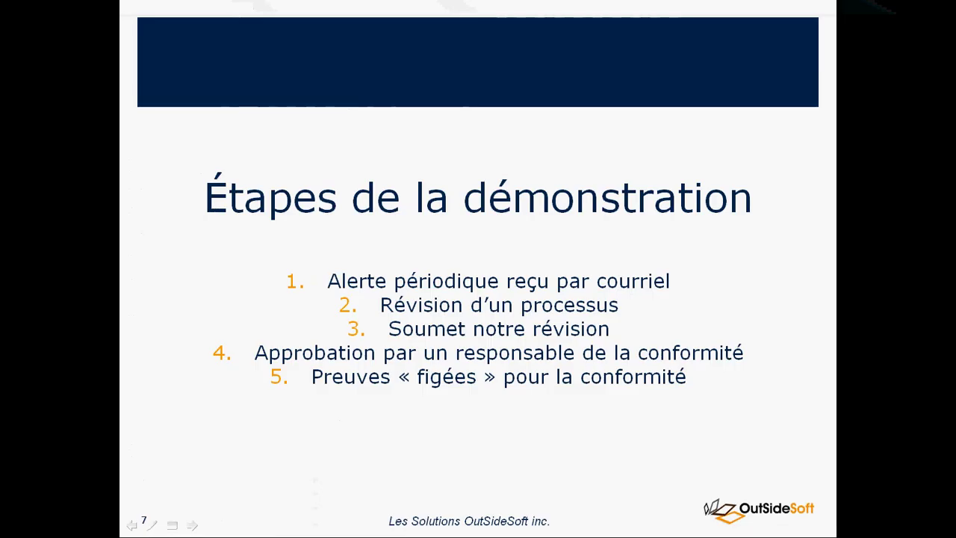
{"action": "key", "text": "Right"}
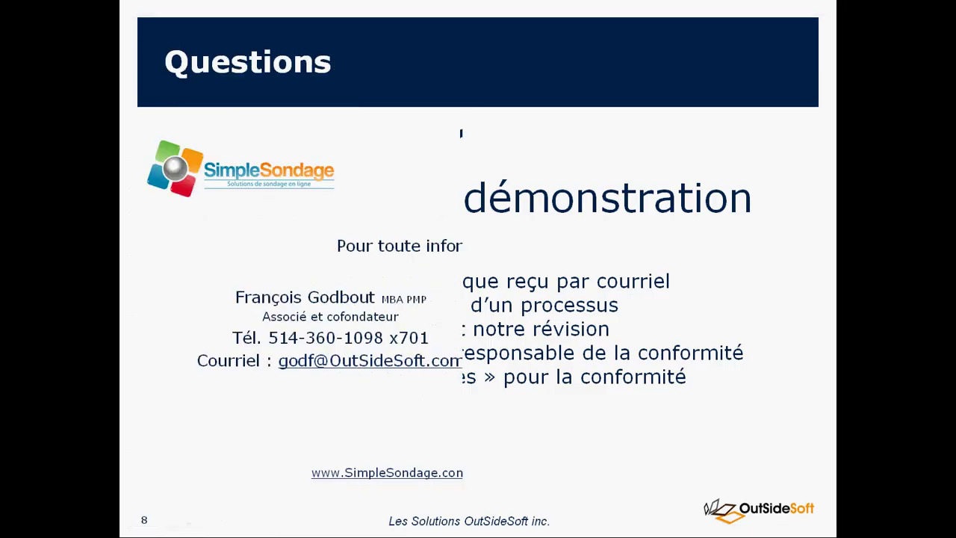